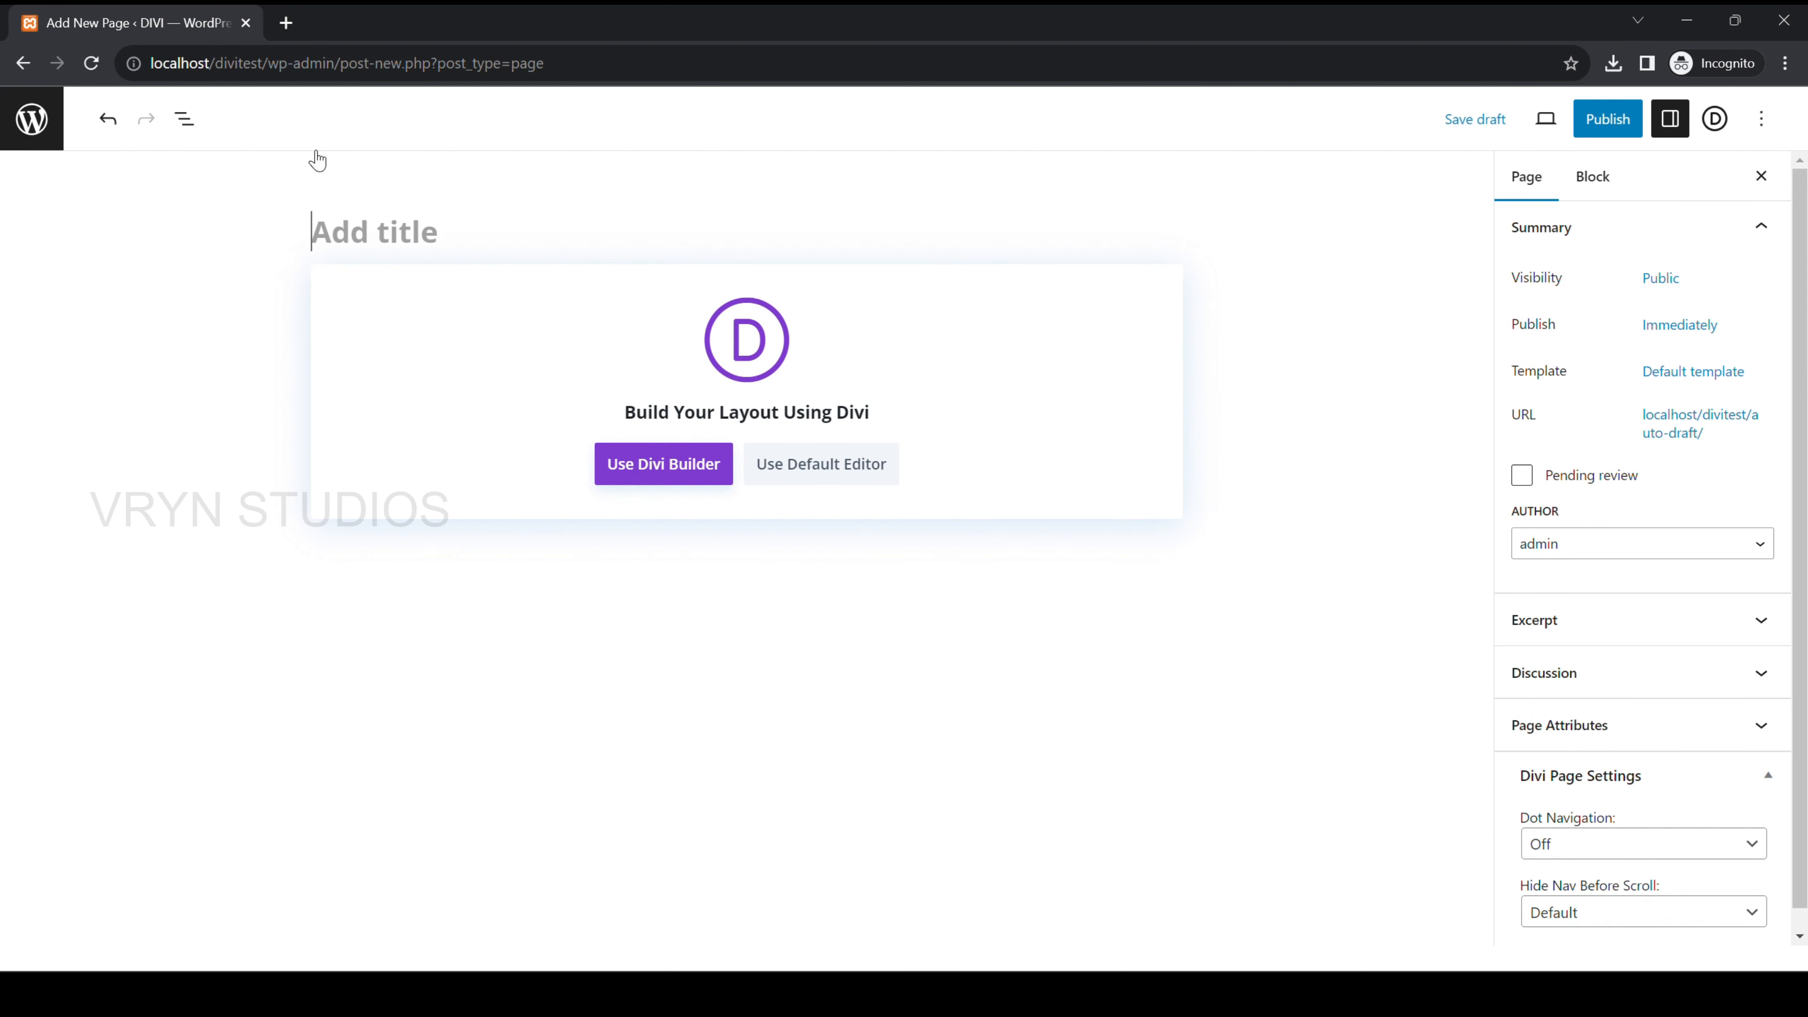
Title the new page "Background Image Blur" and start building it from scratch with the Divi Builder
{"action": "type", "text": "Backgroun"}
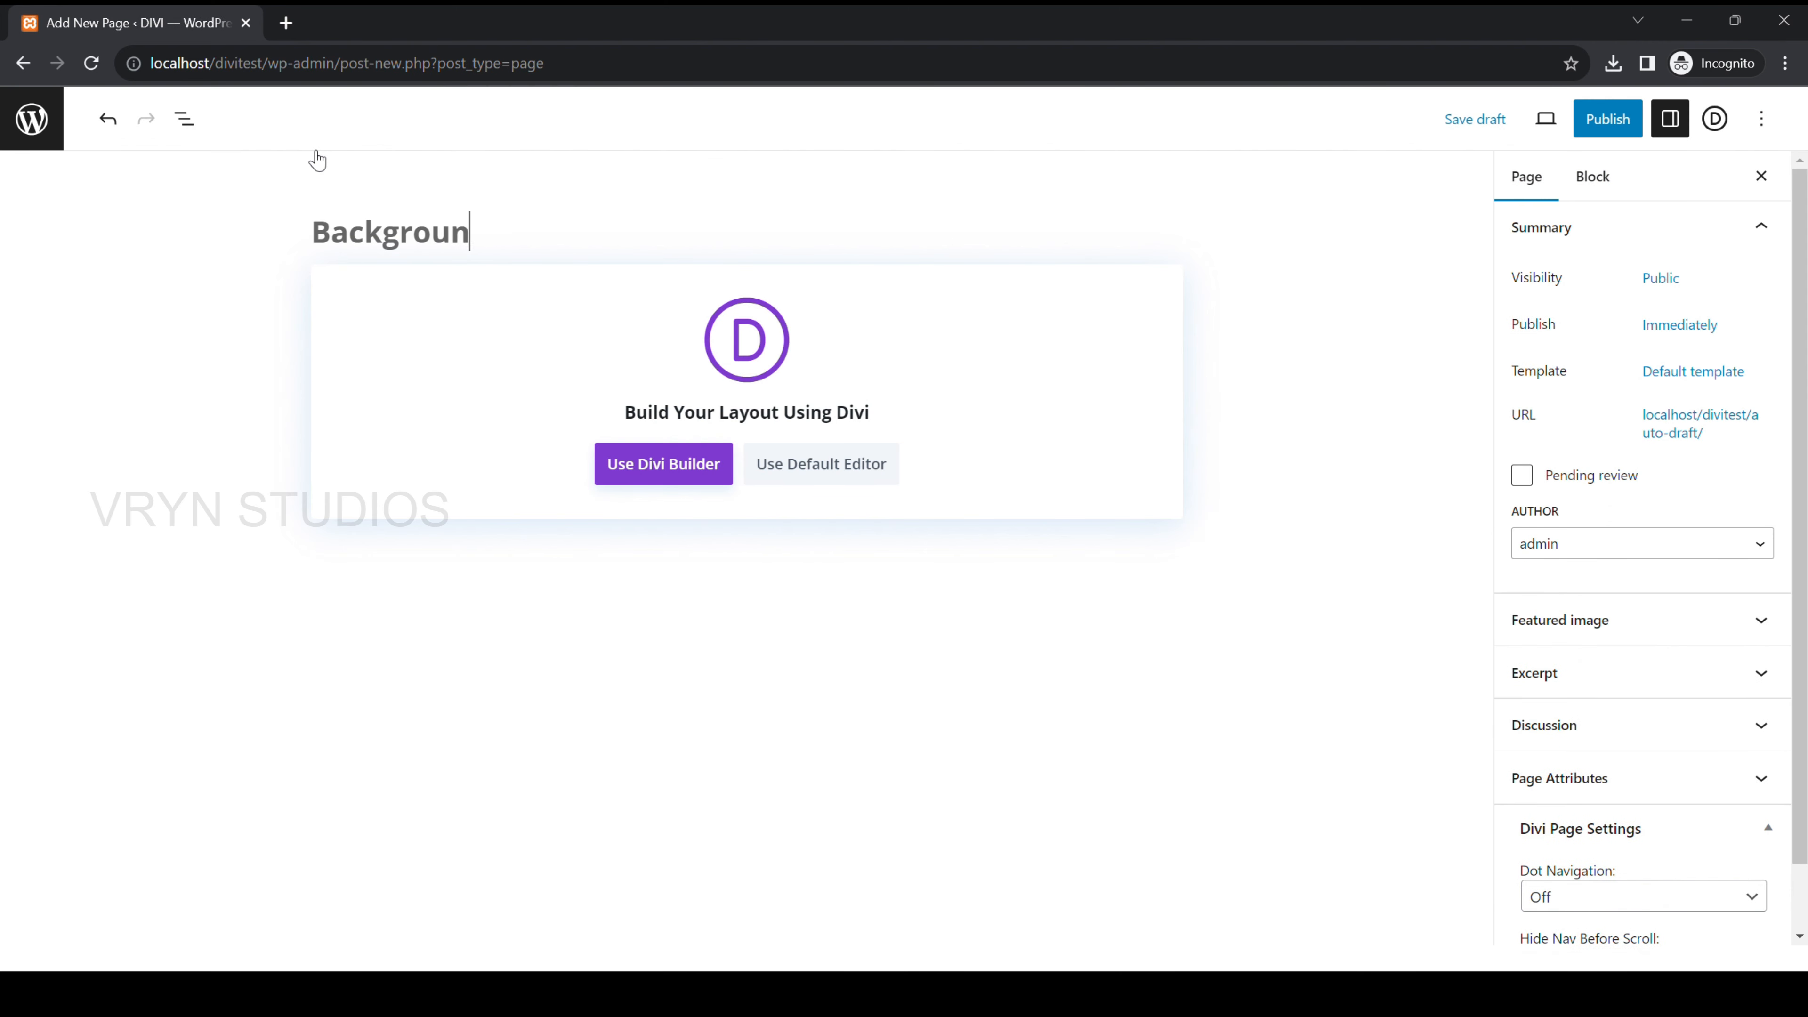
{"action": "type", "text": "d Image Blur"}
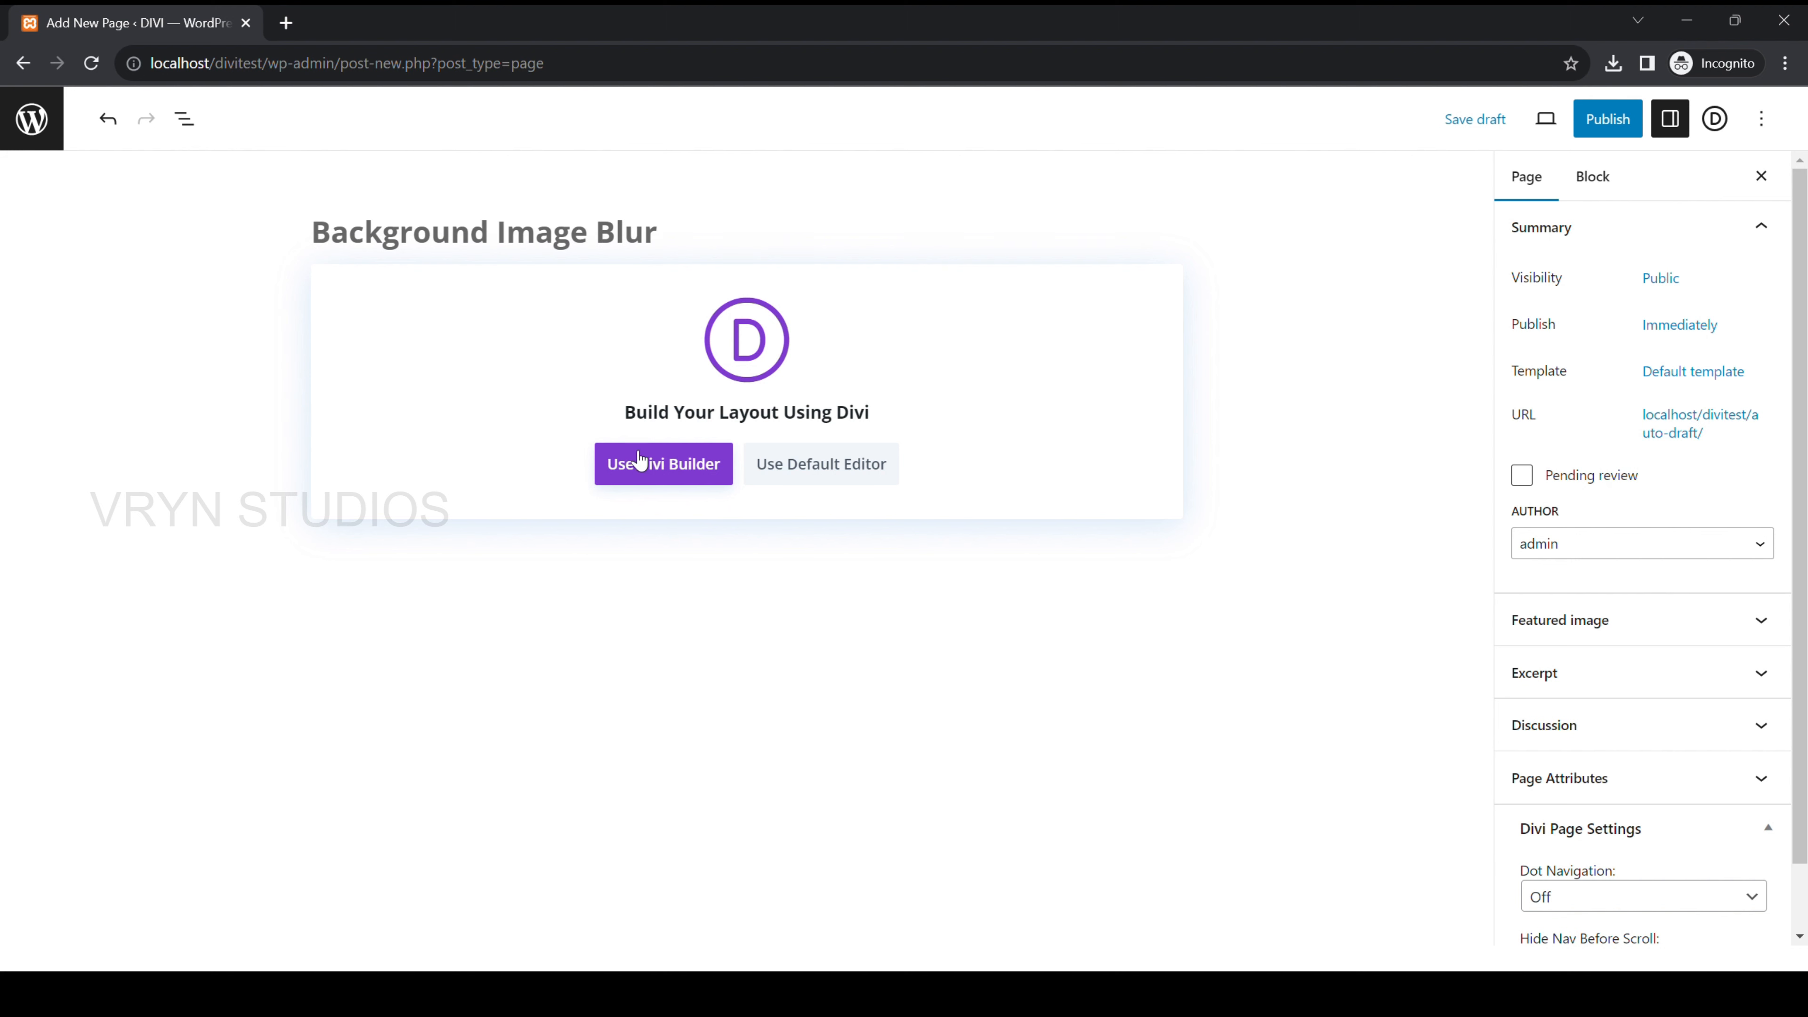
{"action": "left_click", "coordinate": [660, 463]}
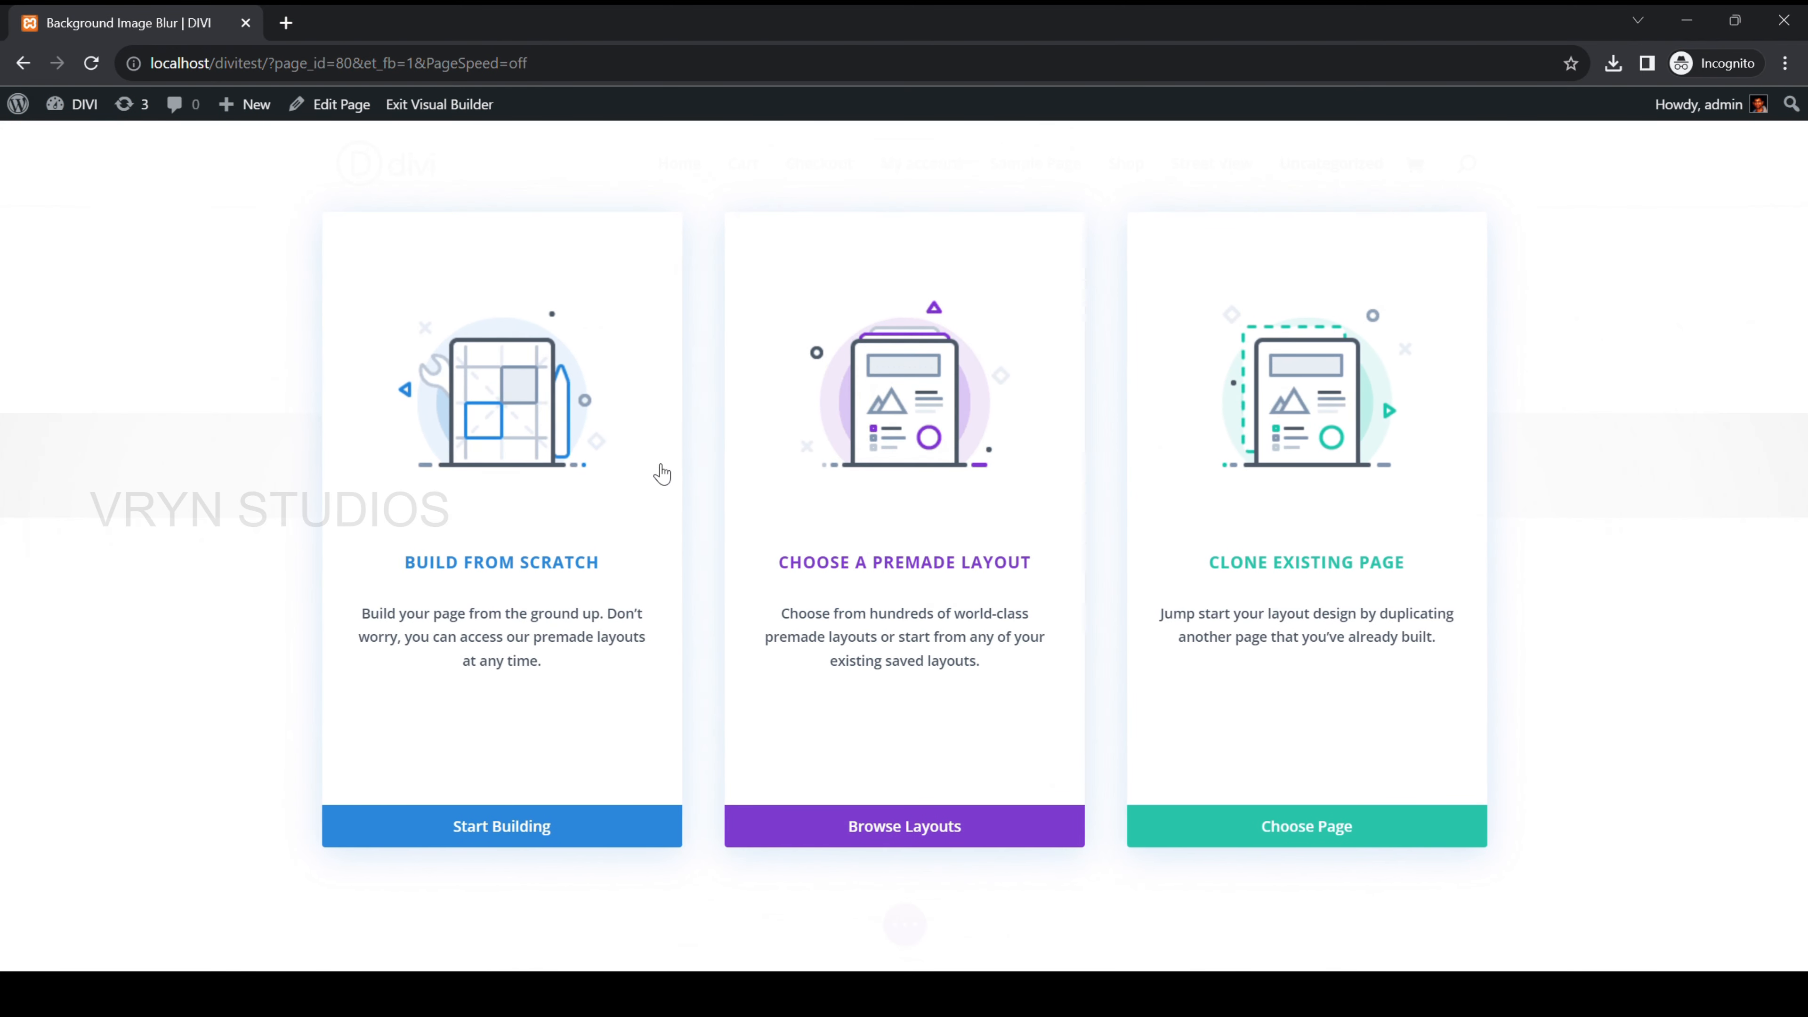
{"action": "left_click", "coordinate": [611, 841]}
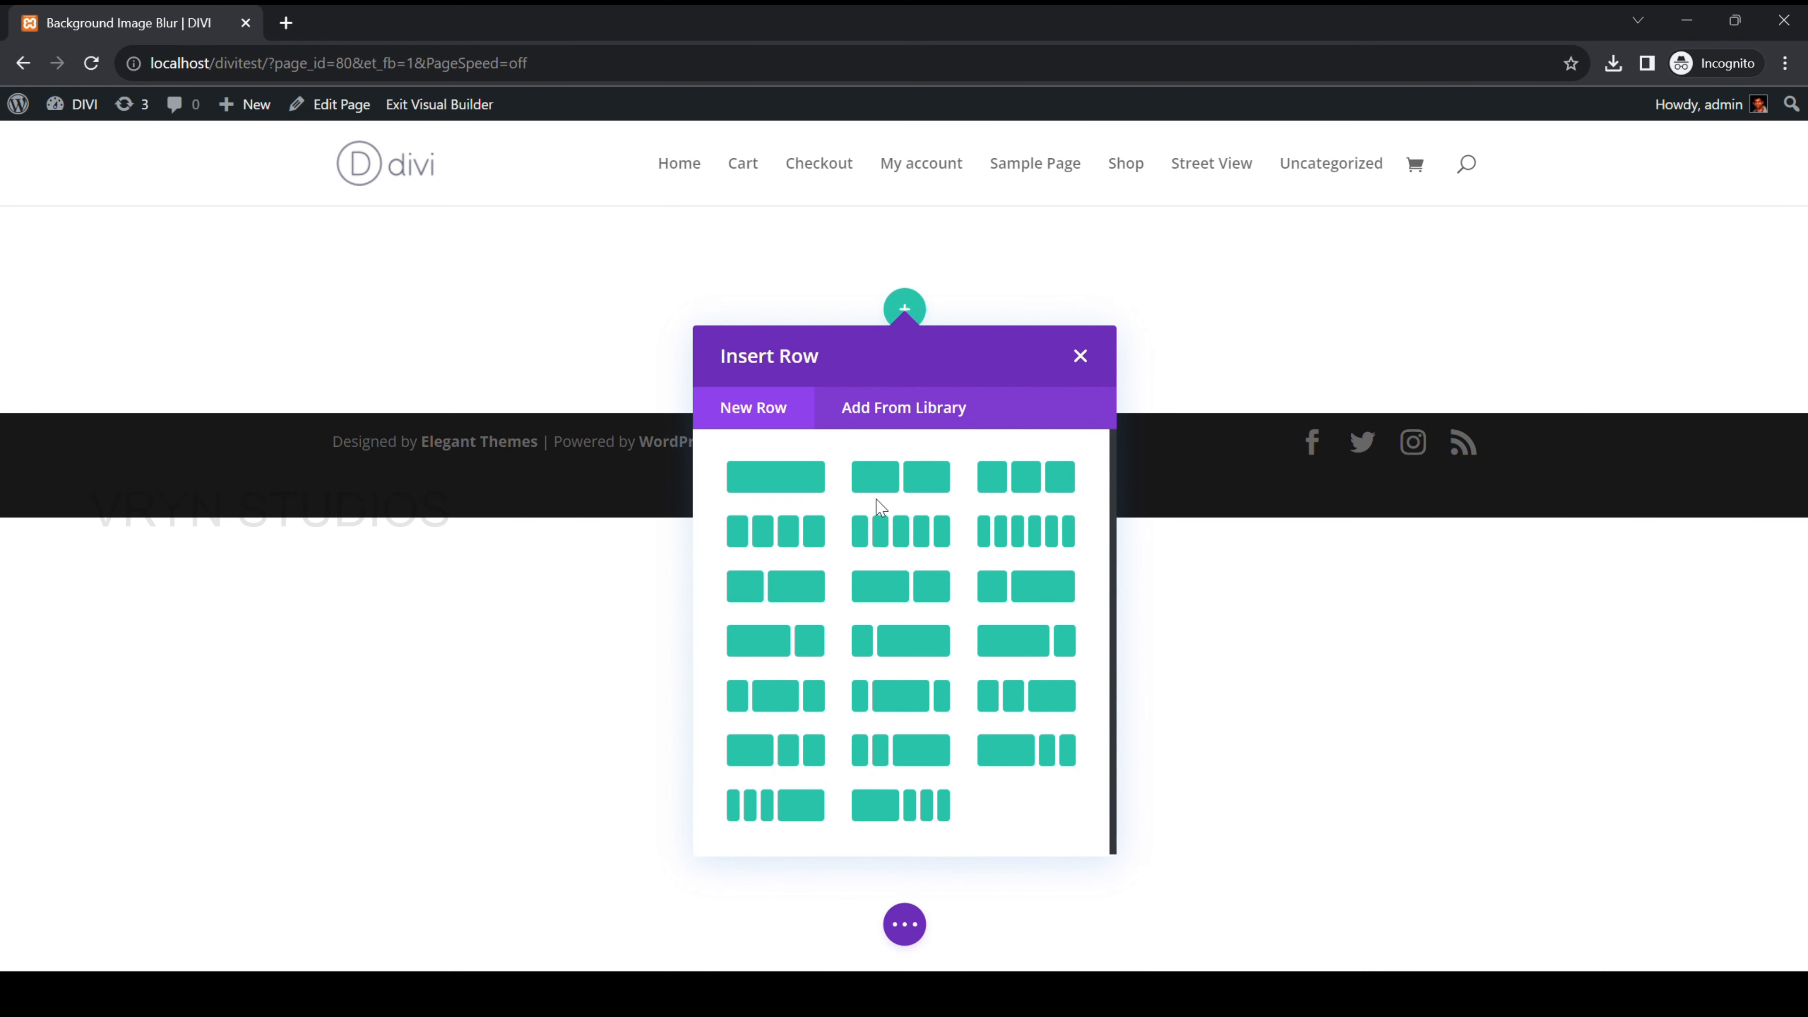
Insert a row with two equal columns and add a Text module to its first column
{"action": "left_click", "coordinate": [900, 484]}
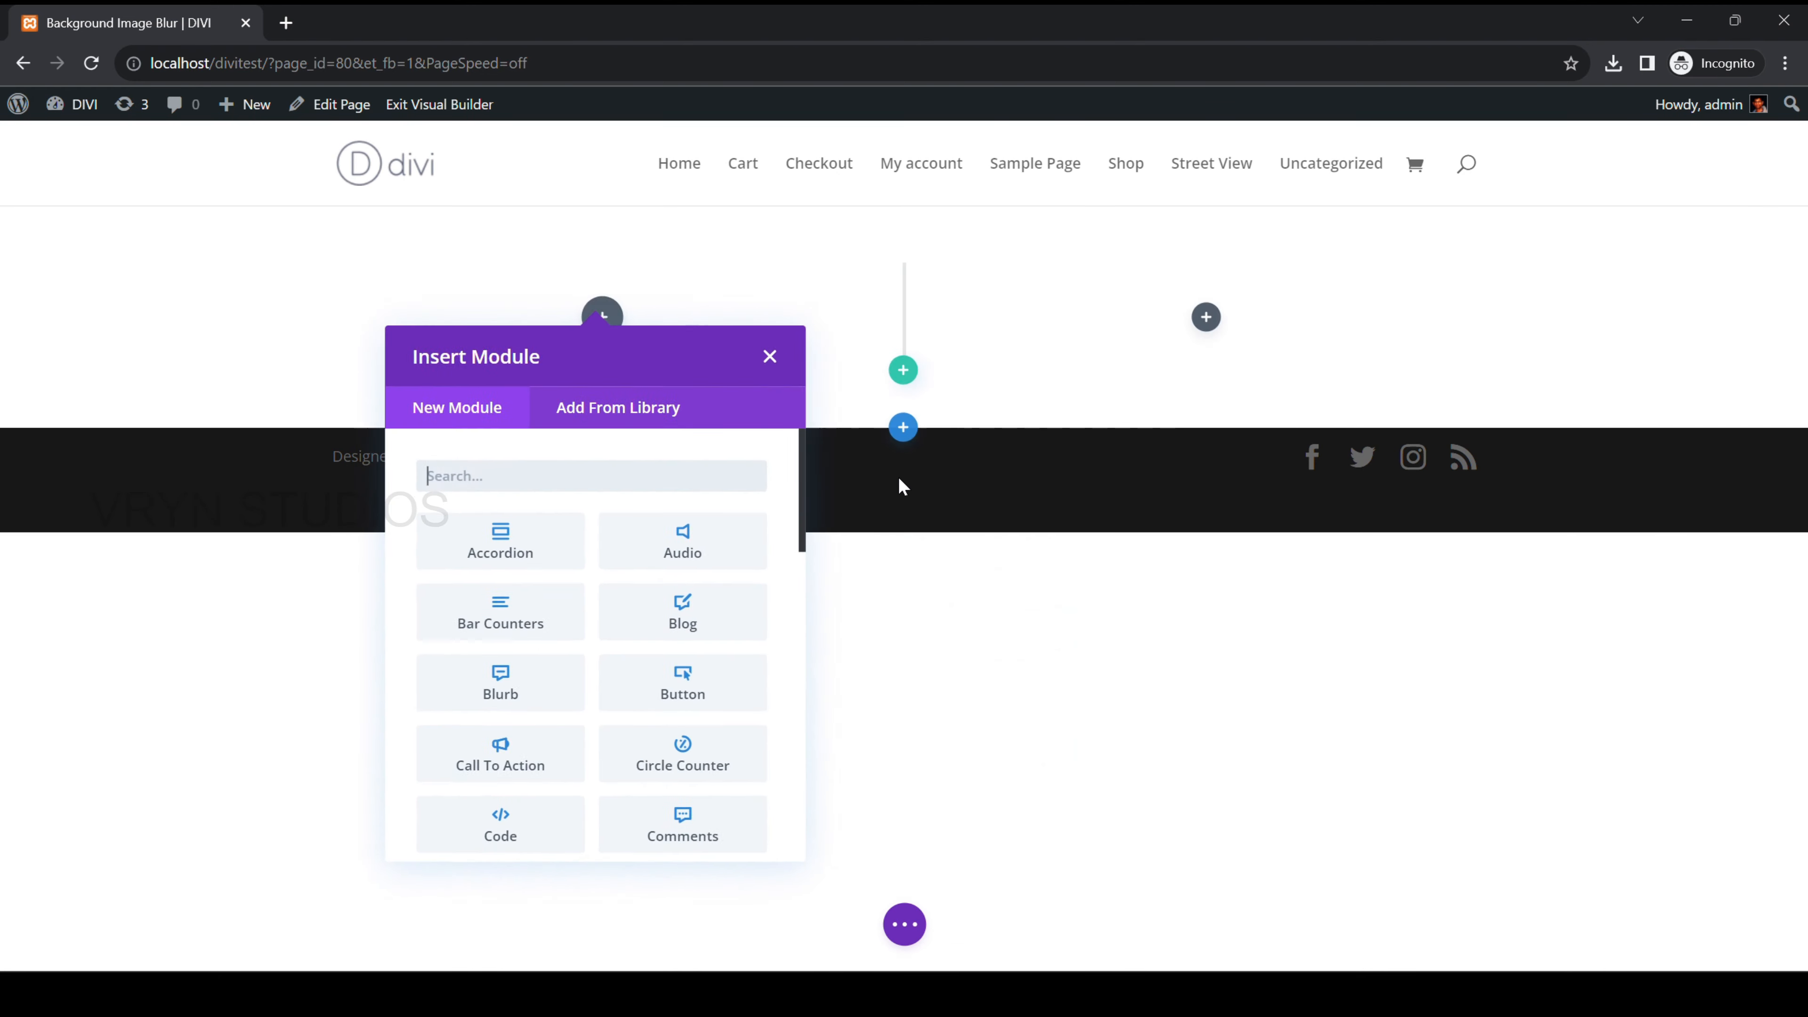
{"action": "left_click", "coordinate": [636, 477]}
{"action": "type", "text": "text"}
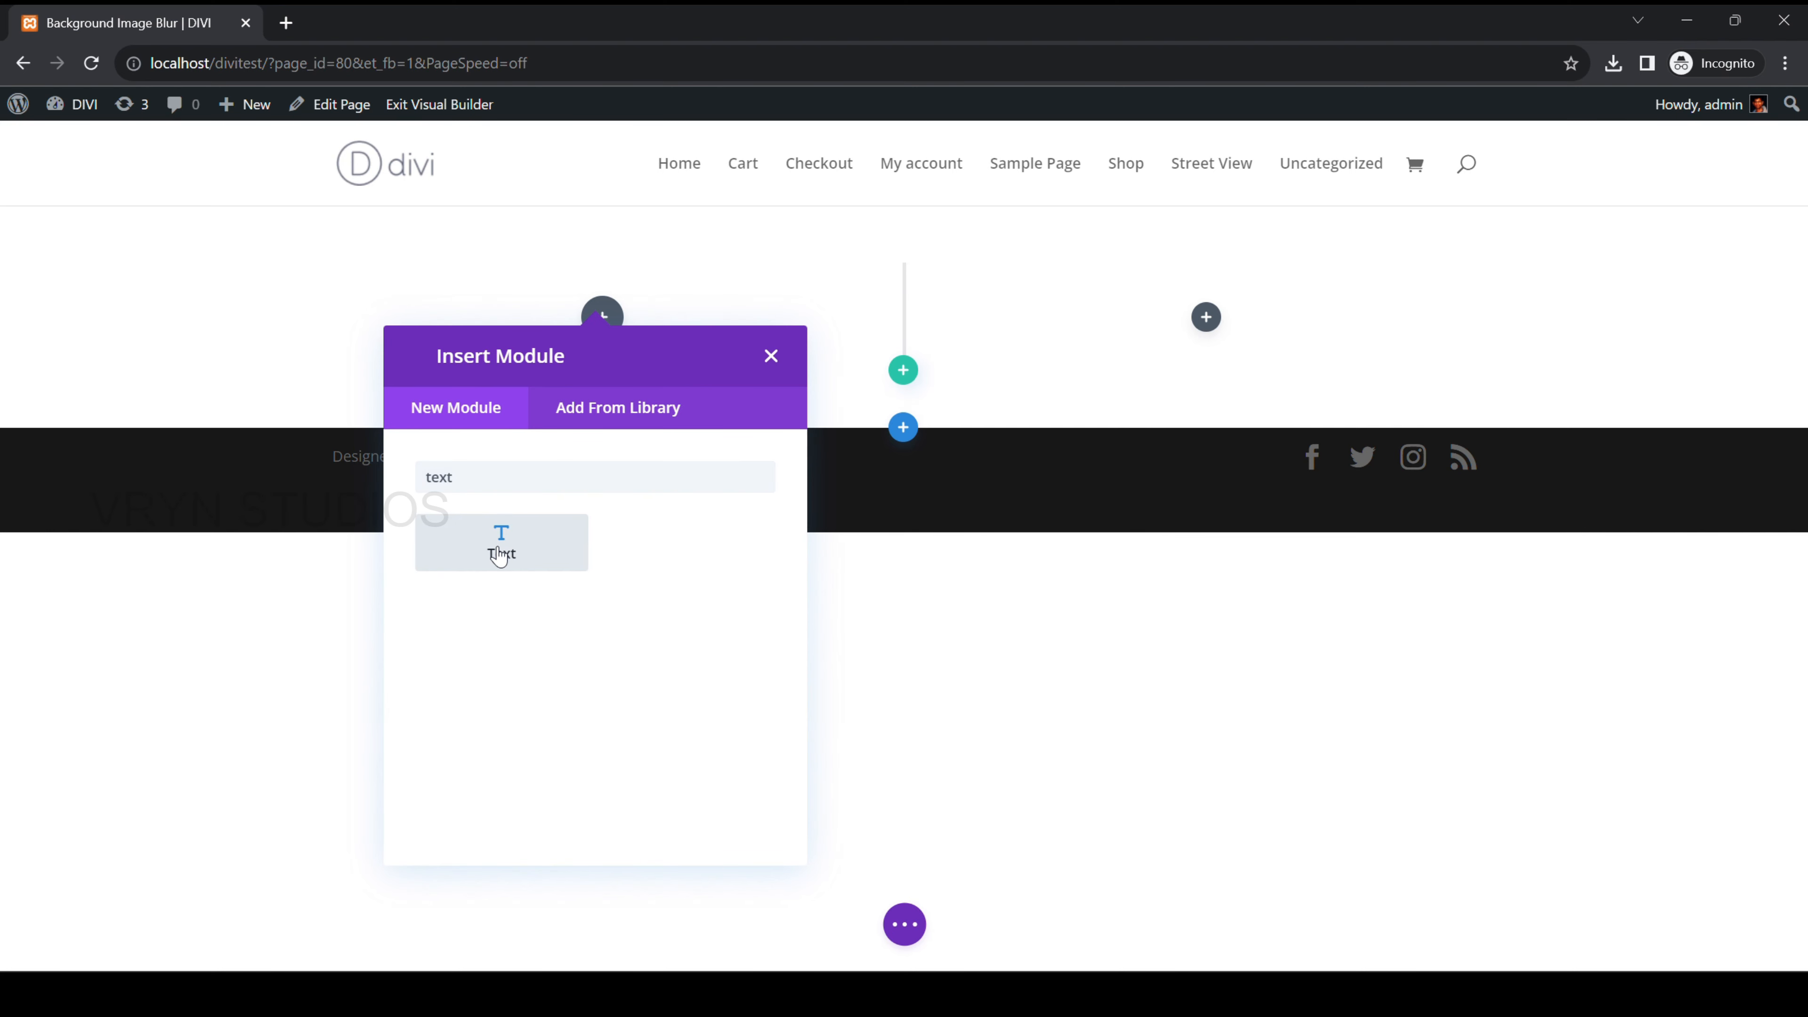
{"action": "left_click", "coordinate": [501, 548]}
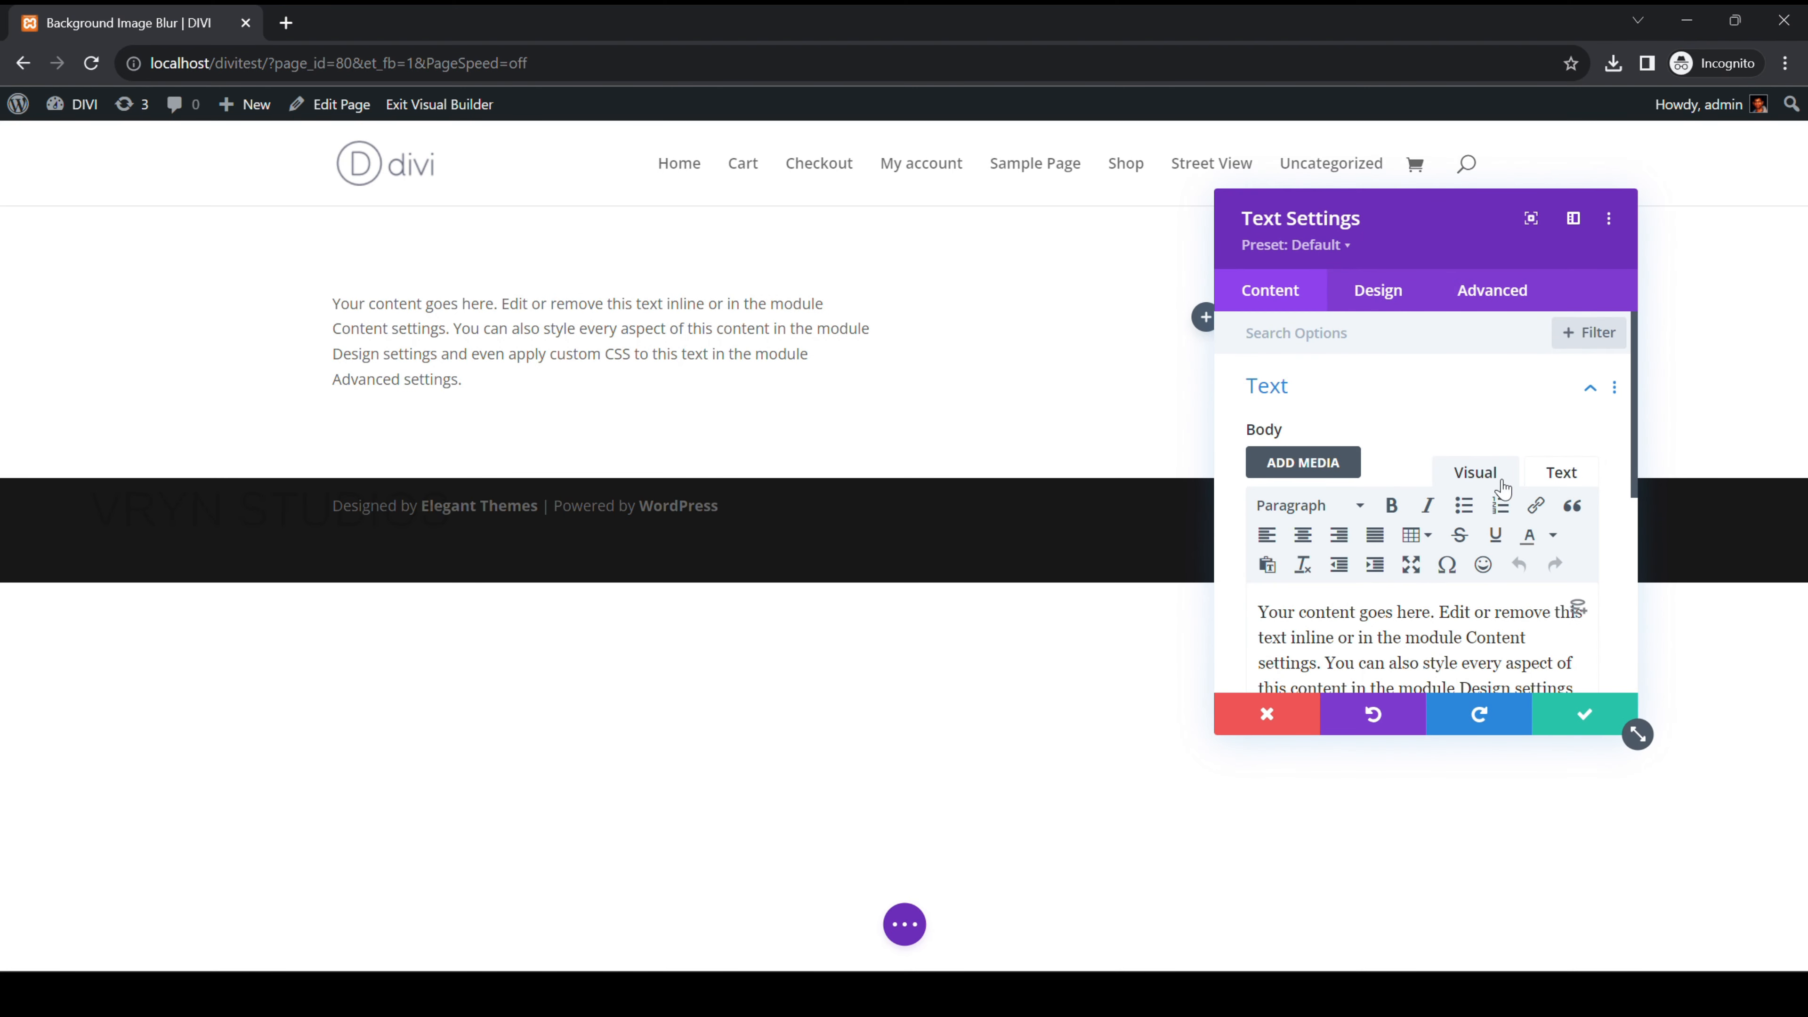
Give the text module a black (#000000) background color
{"action": "scroll", "coordinate": [1466, 502], "scroll_direction": "down", "scroll_amount": 5}
{"action": "left_click", "coordinate": [1465, 502]}
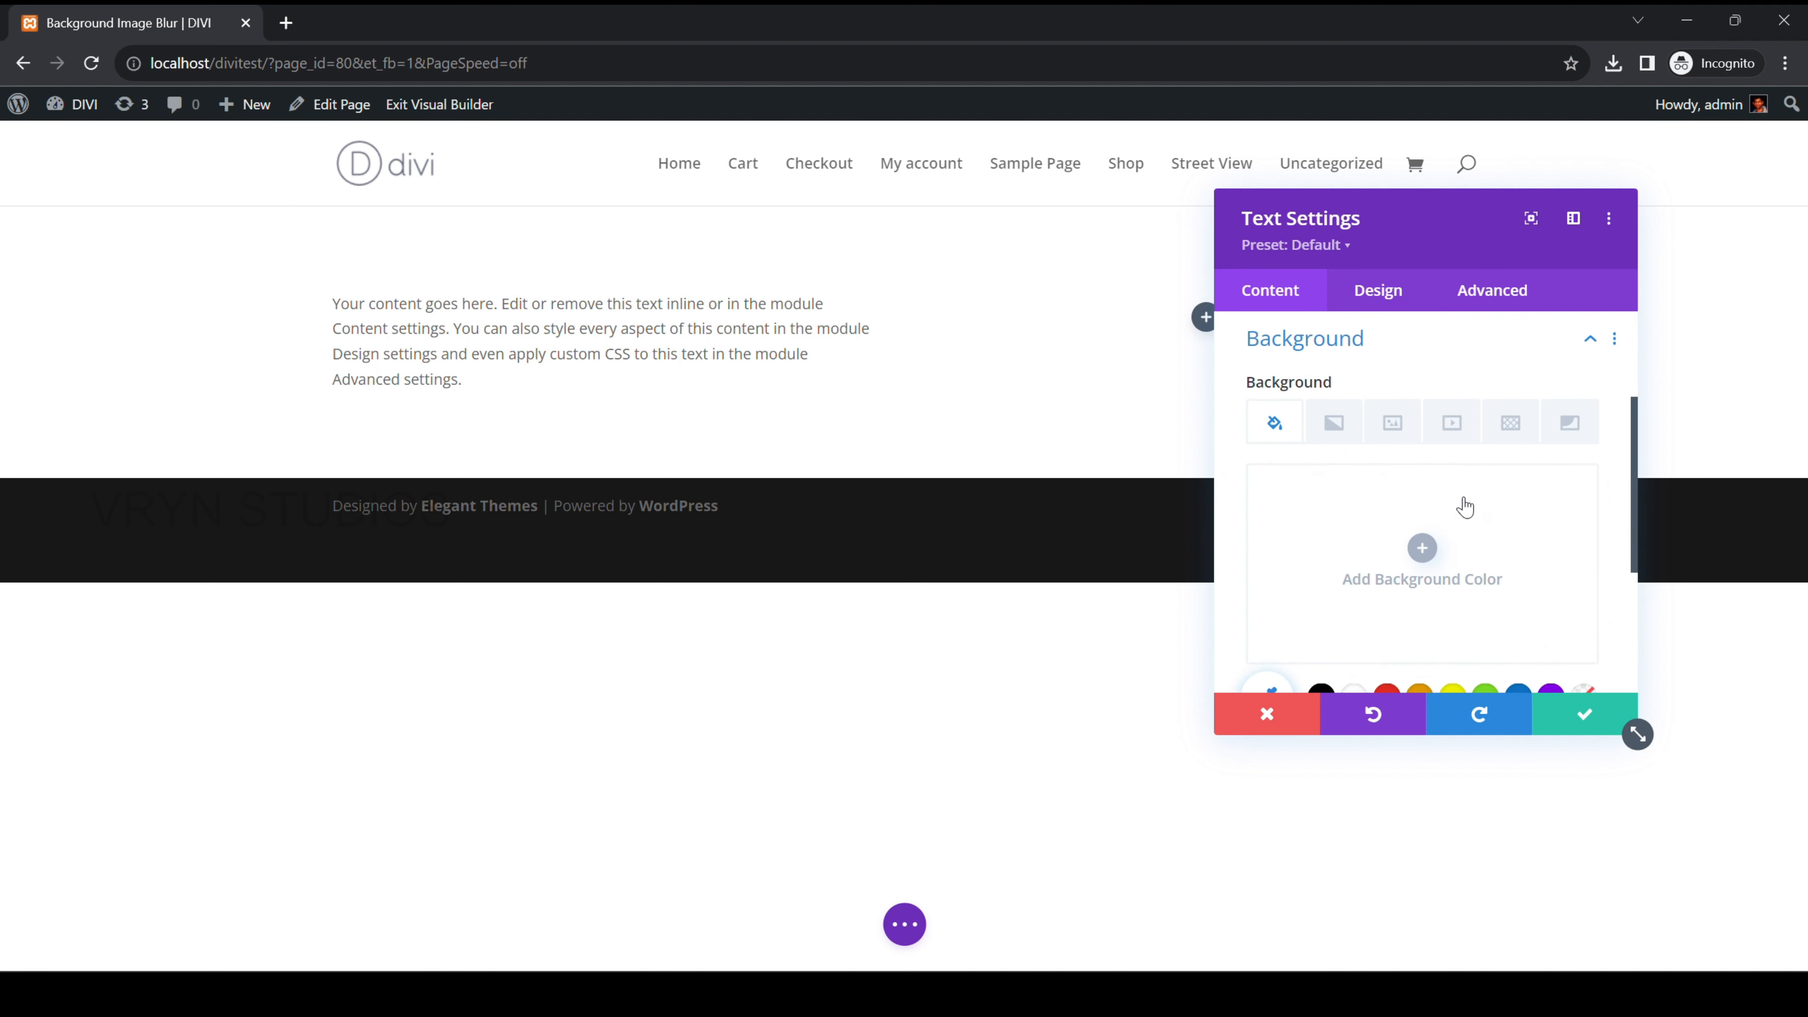
{"action": "scroll", "coordinate": [1466, 505], "scroll_direction": "down", "scroll_amount": 2}
{"action": "left_click", "coordinate": [1320, 597]}
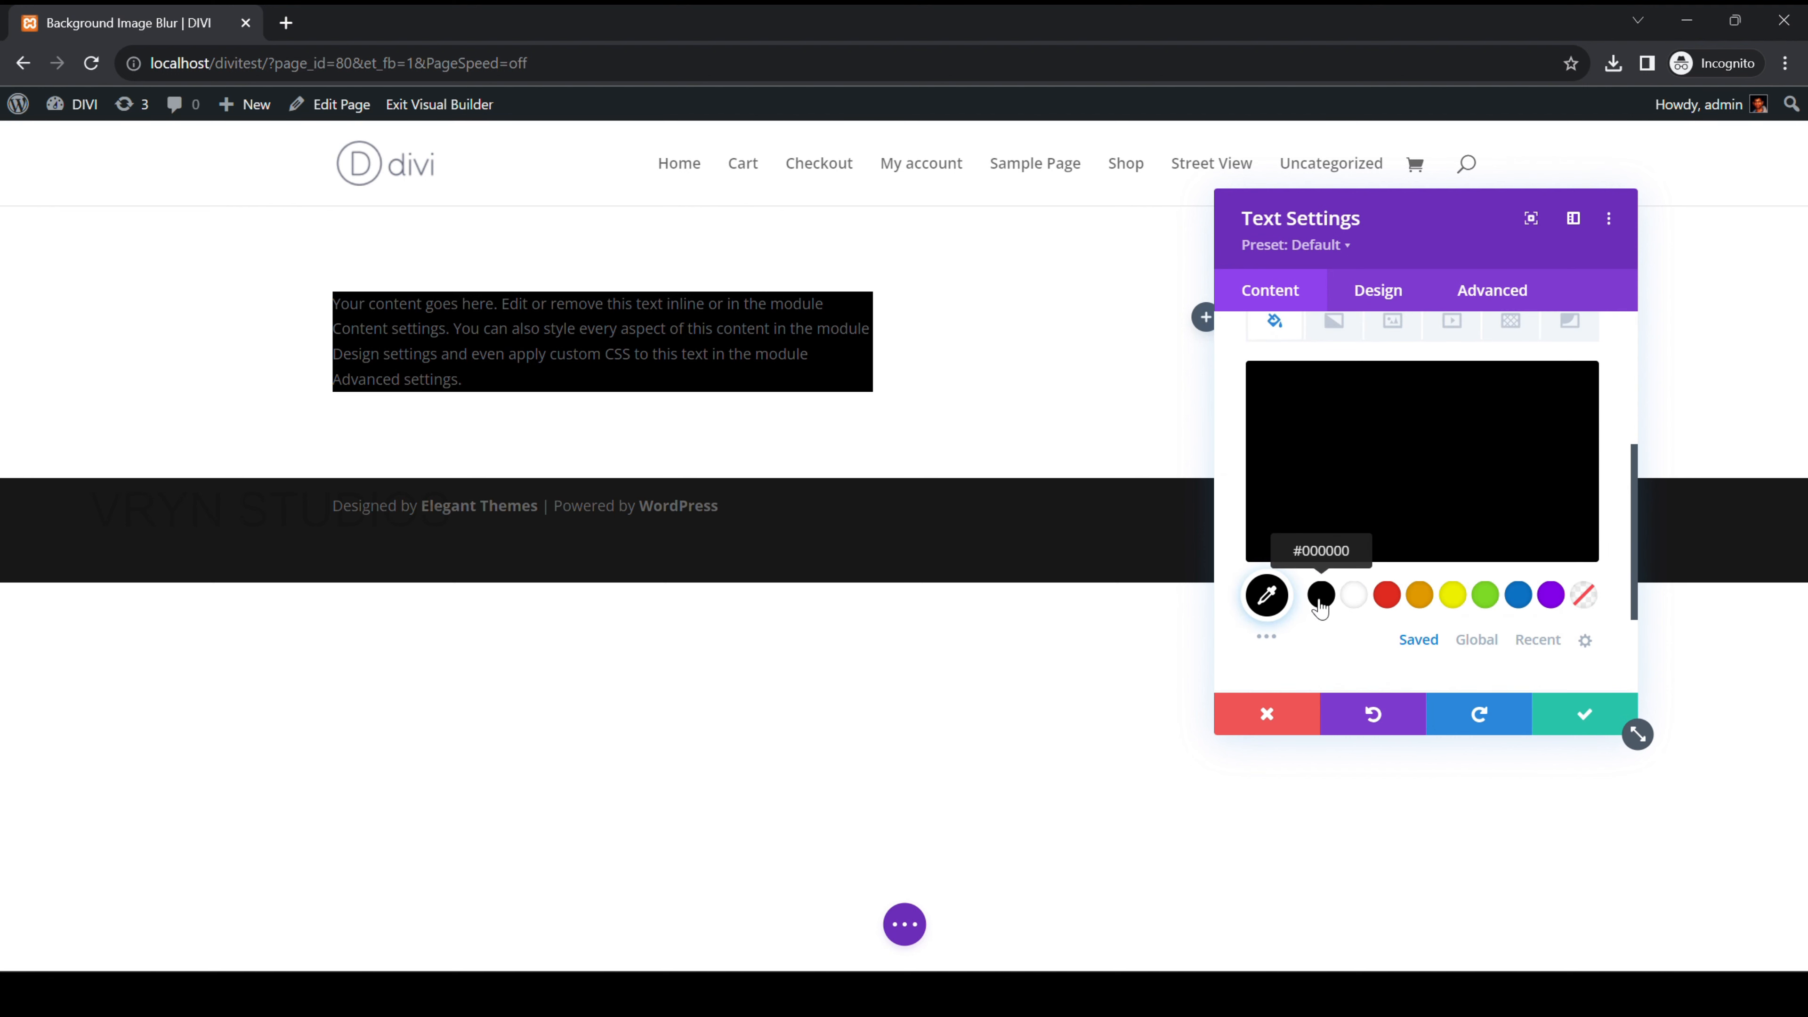
{"action": "scroll", "coordinate": [1386, 448], "scroll_direction": "down", "scroll_amount": 2}
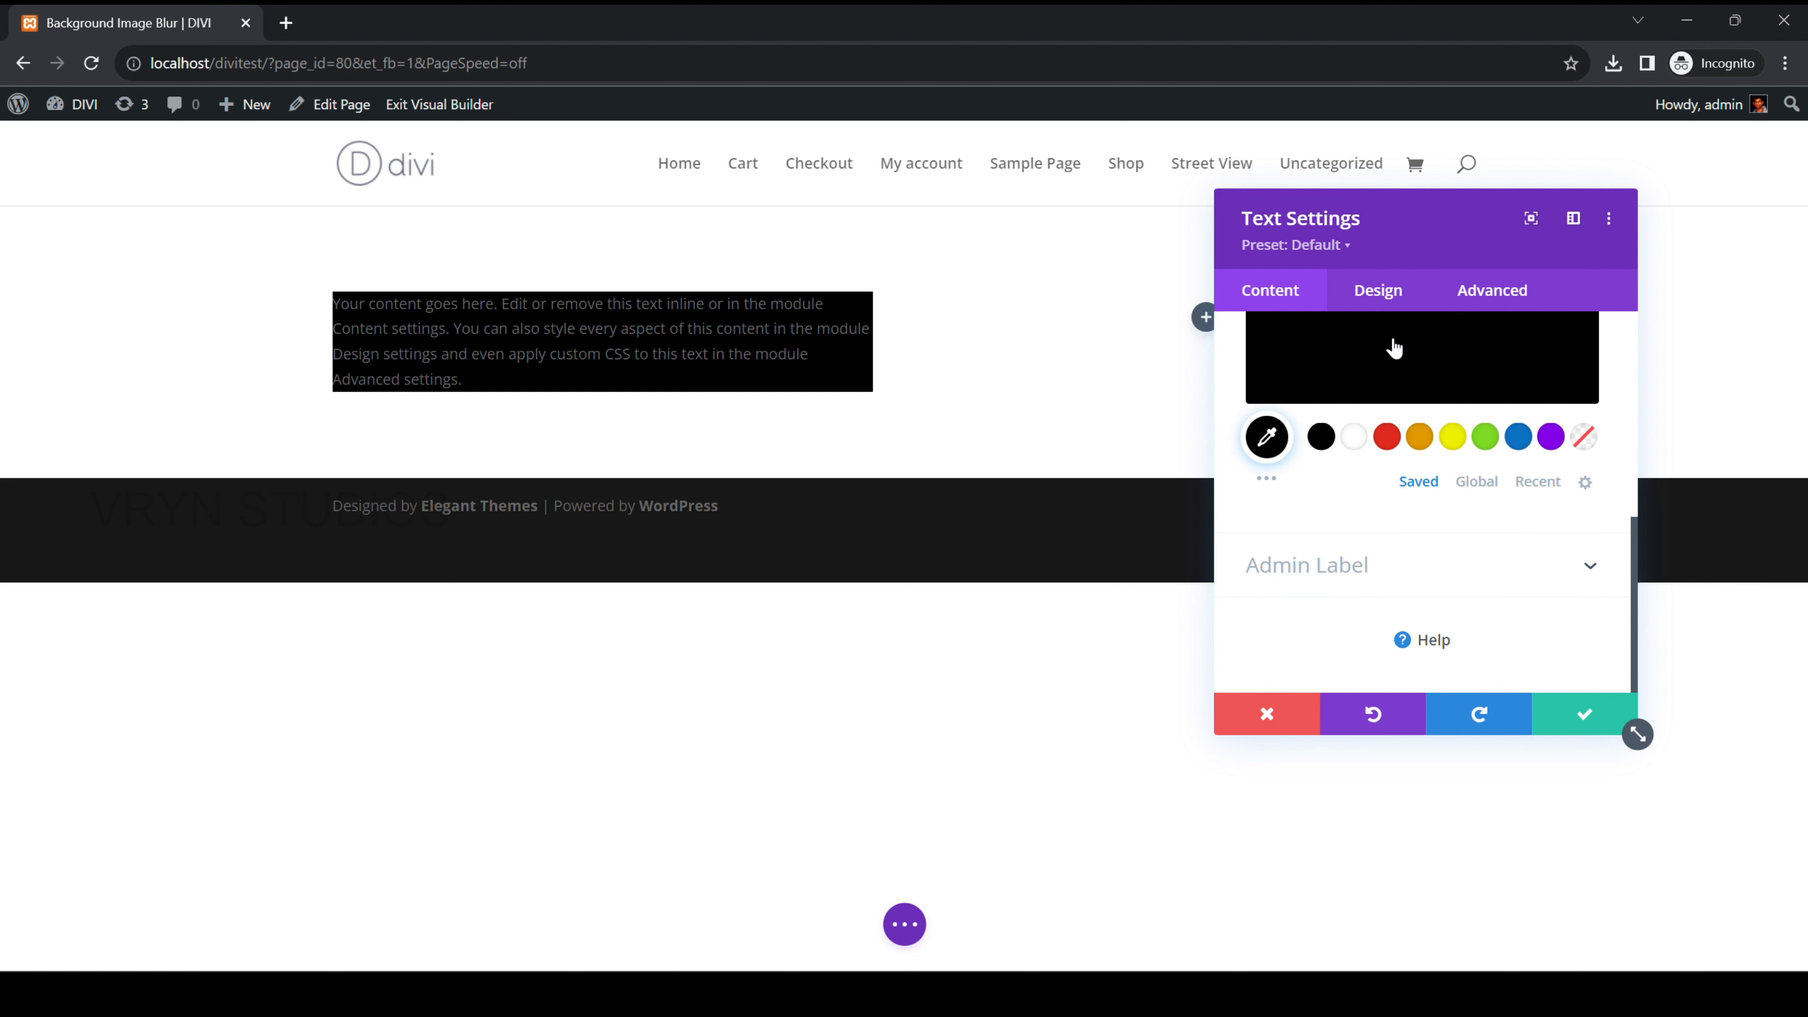
Set the text module's padding to 50px on the top, bottom, left and right sides
{"action": "left_click", "coordinate": [1382, 294]}
{"action": "scroll", "coordinate": [1388, 413], "scroll_direction": "down", "scroll_amount": 3}
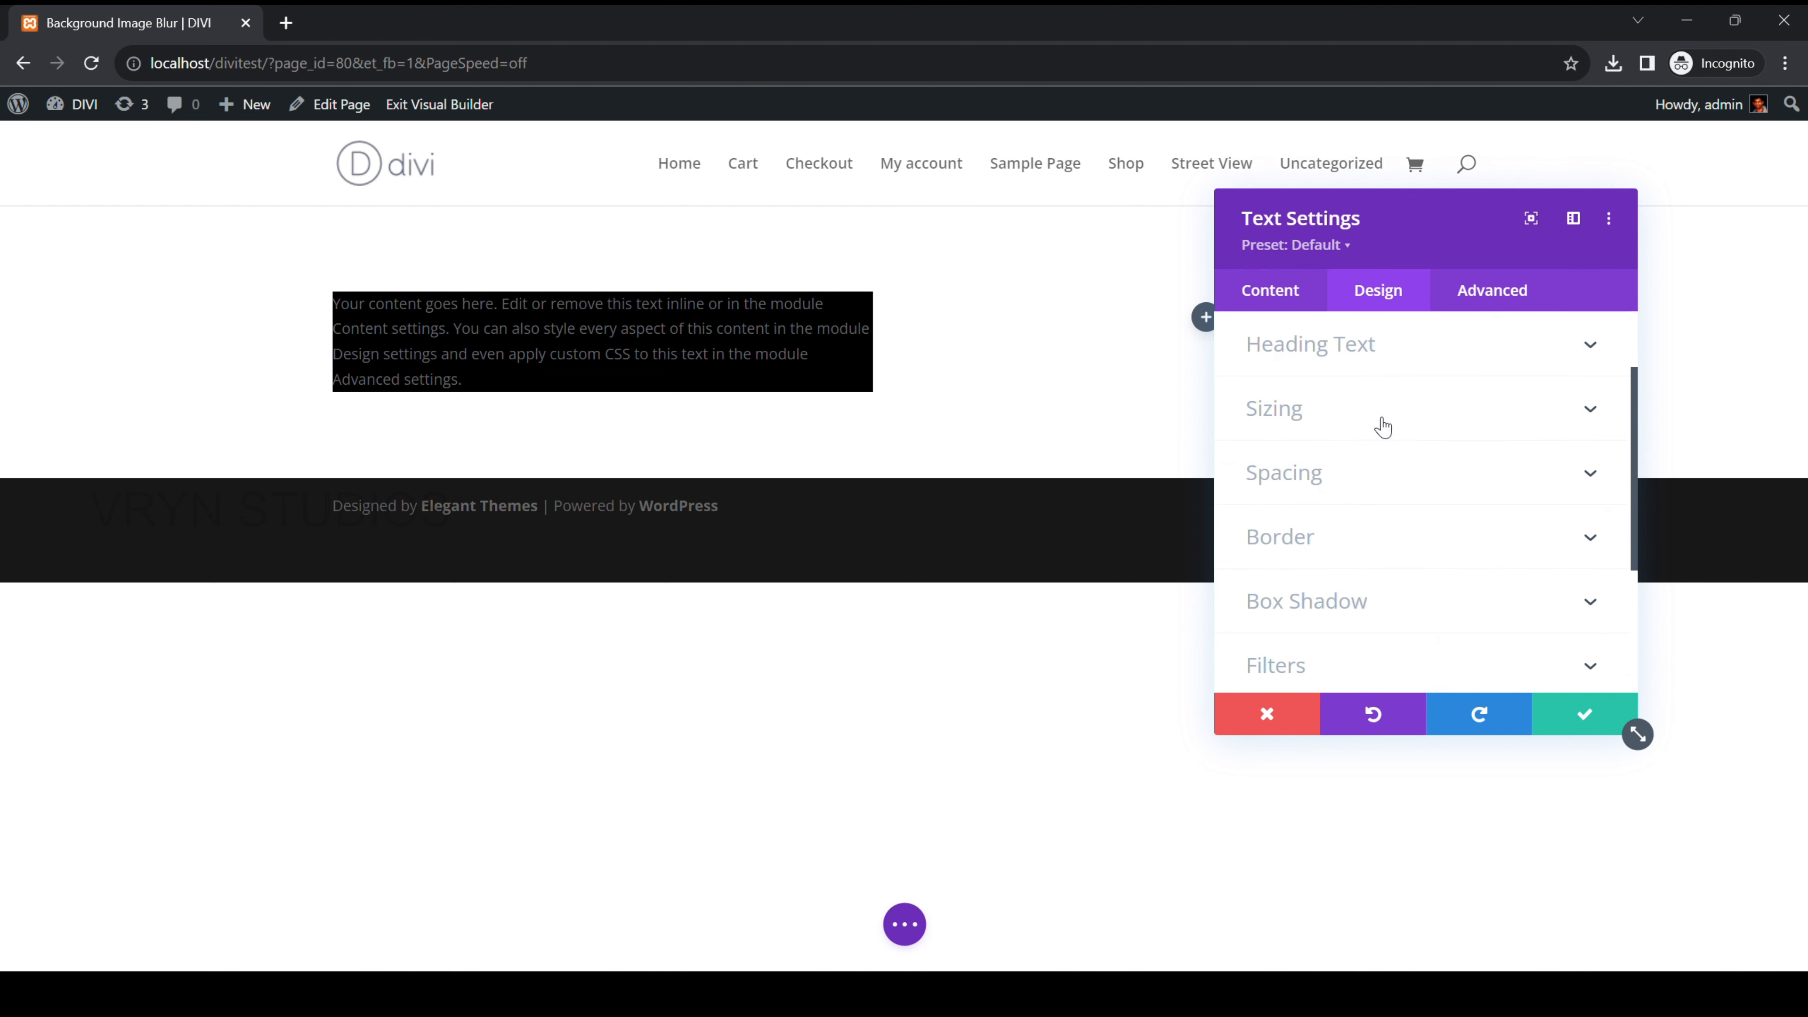
{"action": "left_click", "coordinate": [1341, 492]}
{"action": "left_click", "coordinate": [1280, 533]}
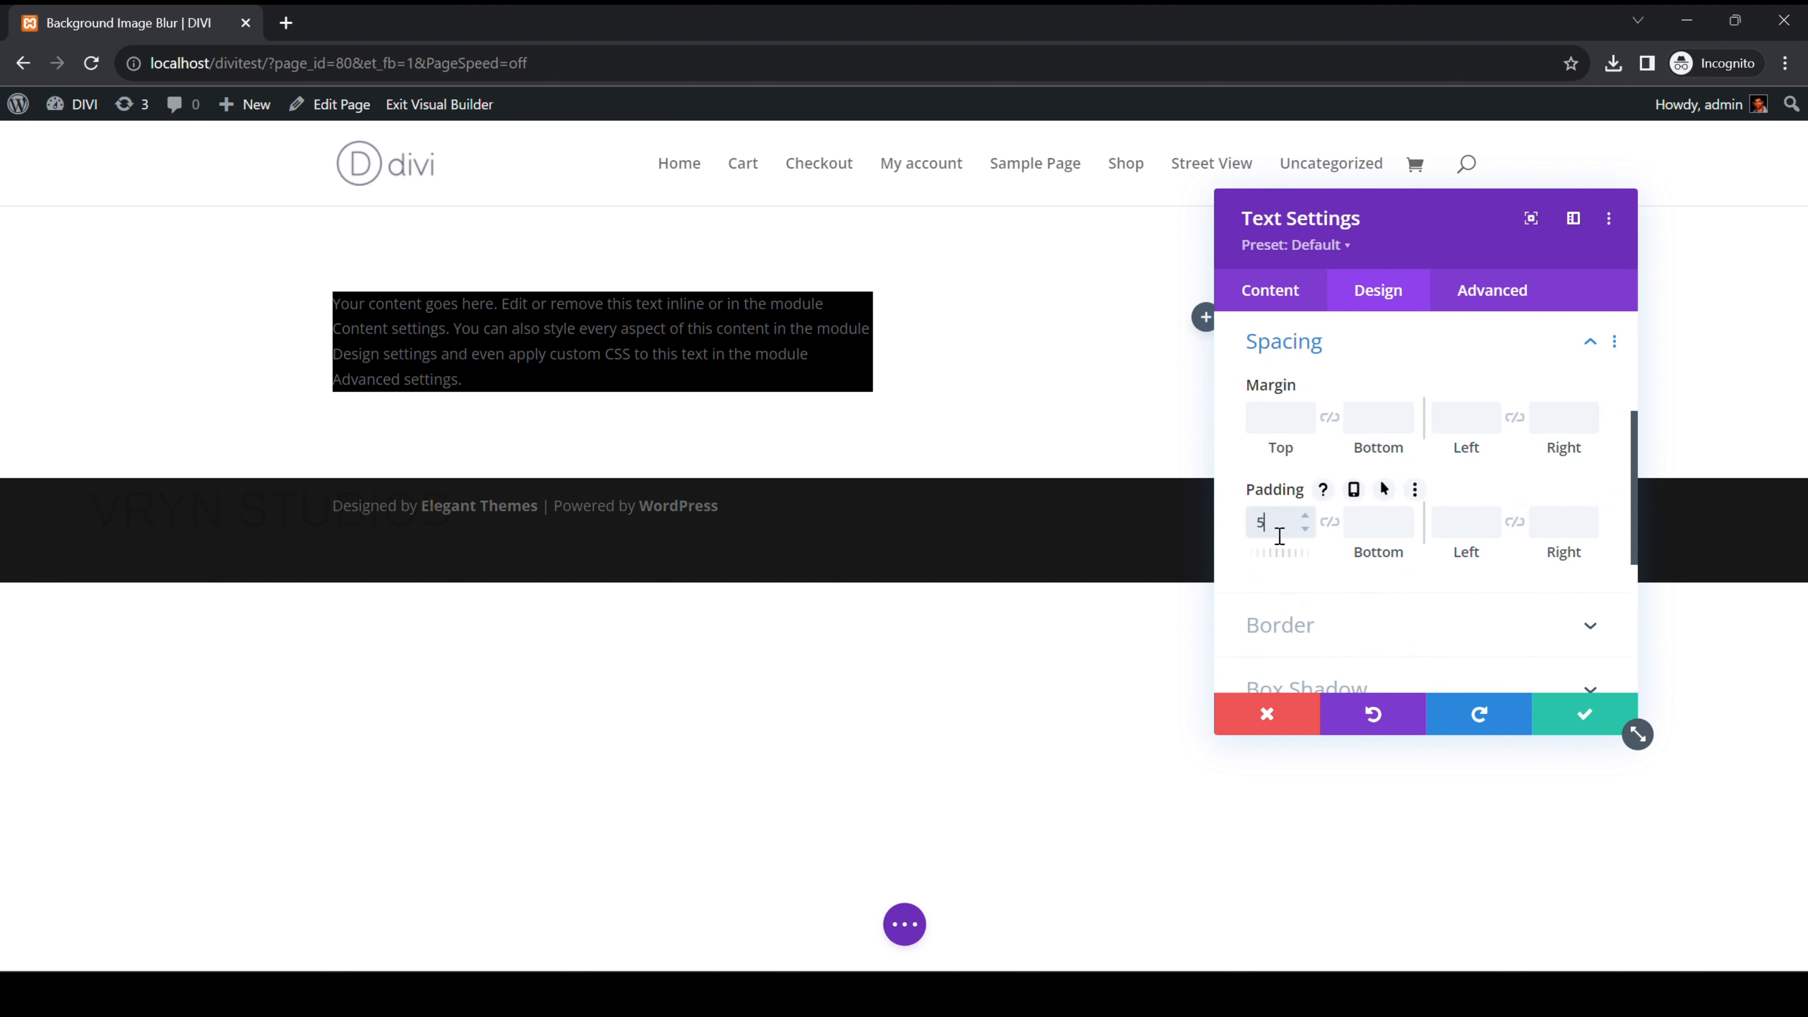
{"action": "left_click", "coordinate": [1330, 522]}
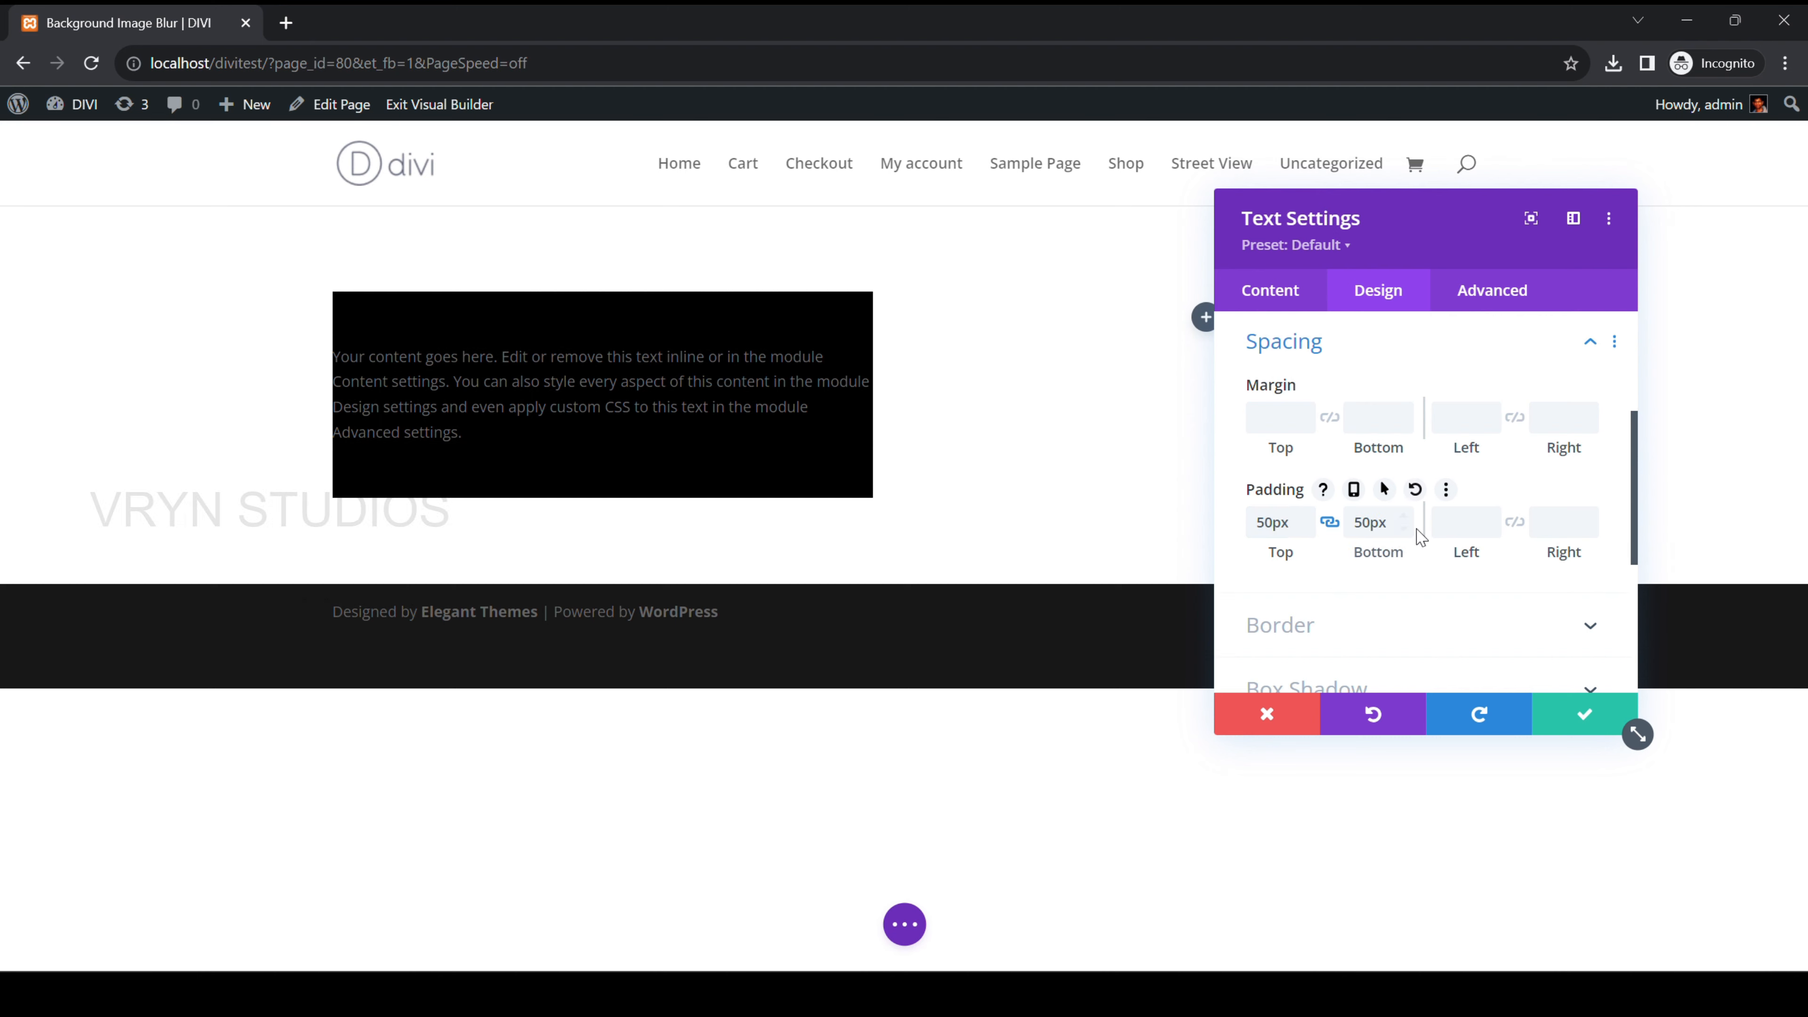
{"action": "left_click", "coordinate": [1458, 522]}
{"action": "type", "text": "50"}
{"action": "left_click", "coordinate": [1515, 523]}
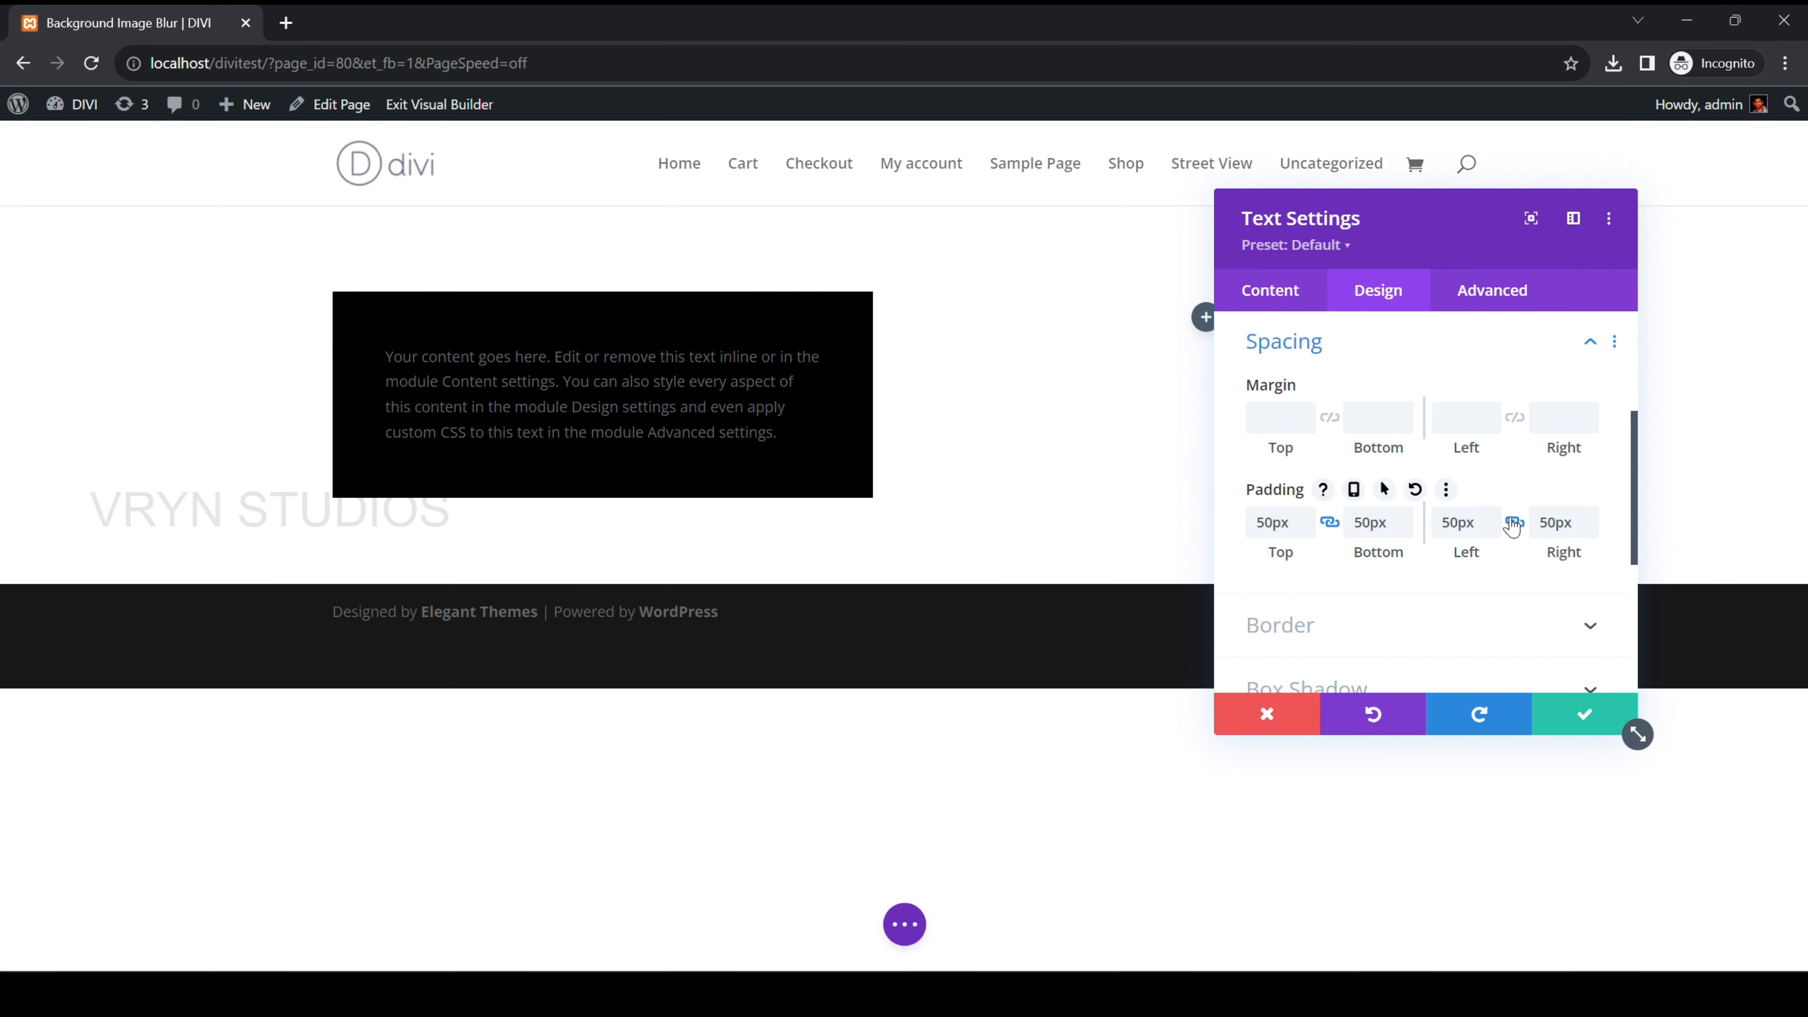
Add the line "Airpods Max" above the placeholder paragraph in the text module's body
{"action": "scroll", "coordinate": [1477, 525], "scroll_direction": "up", "scroll_amount": 5}
{"action": "left_click", "coordinate": [1267, 292]}
{"action": "left_click", "coordinate": [1275, 390]}
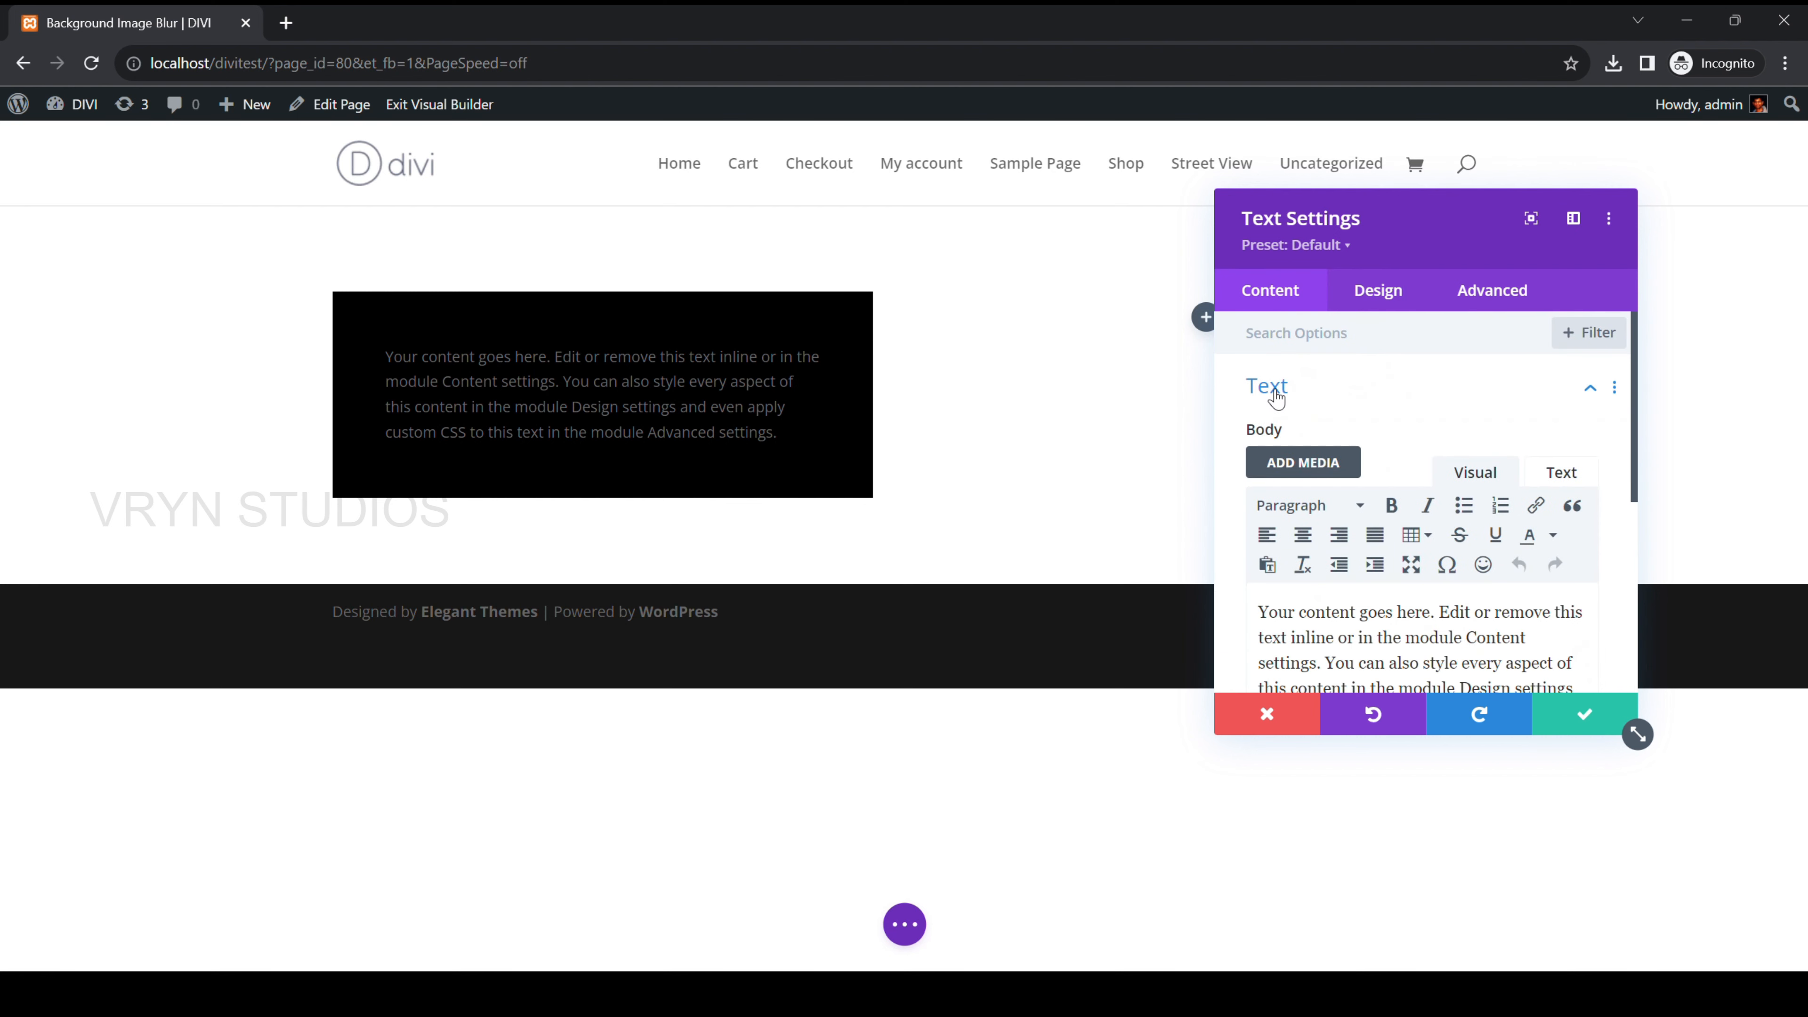
{"action": "left_click", "coordinate": [1258, 612]}
{"action": "key", "text": "Return"}
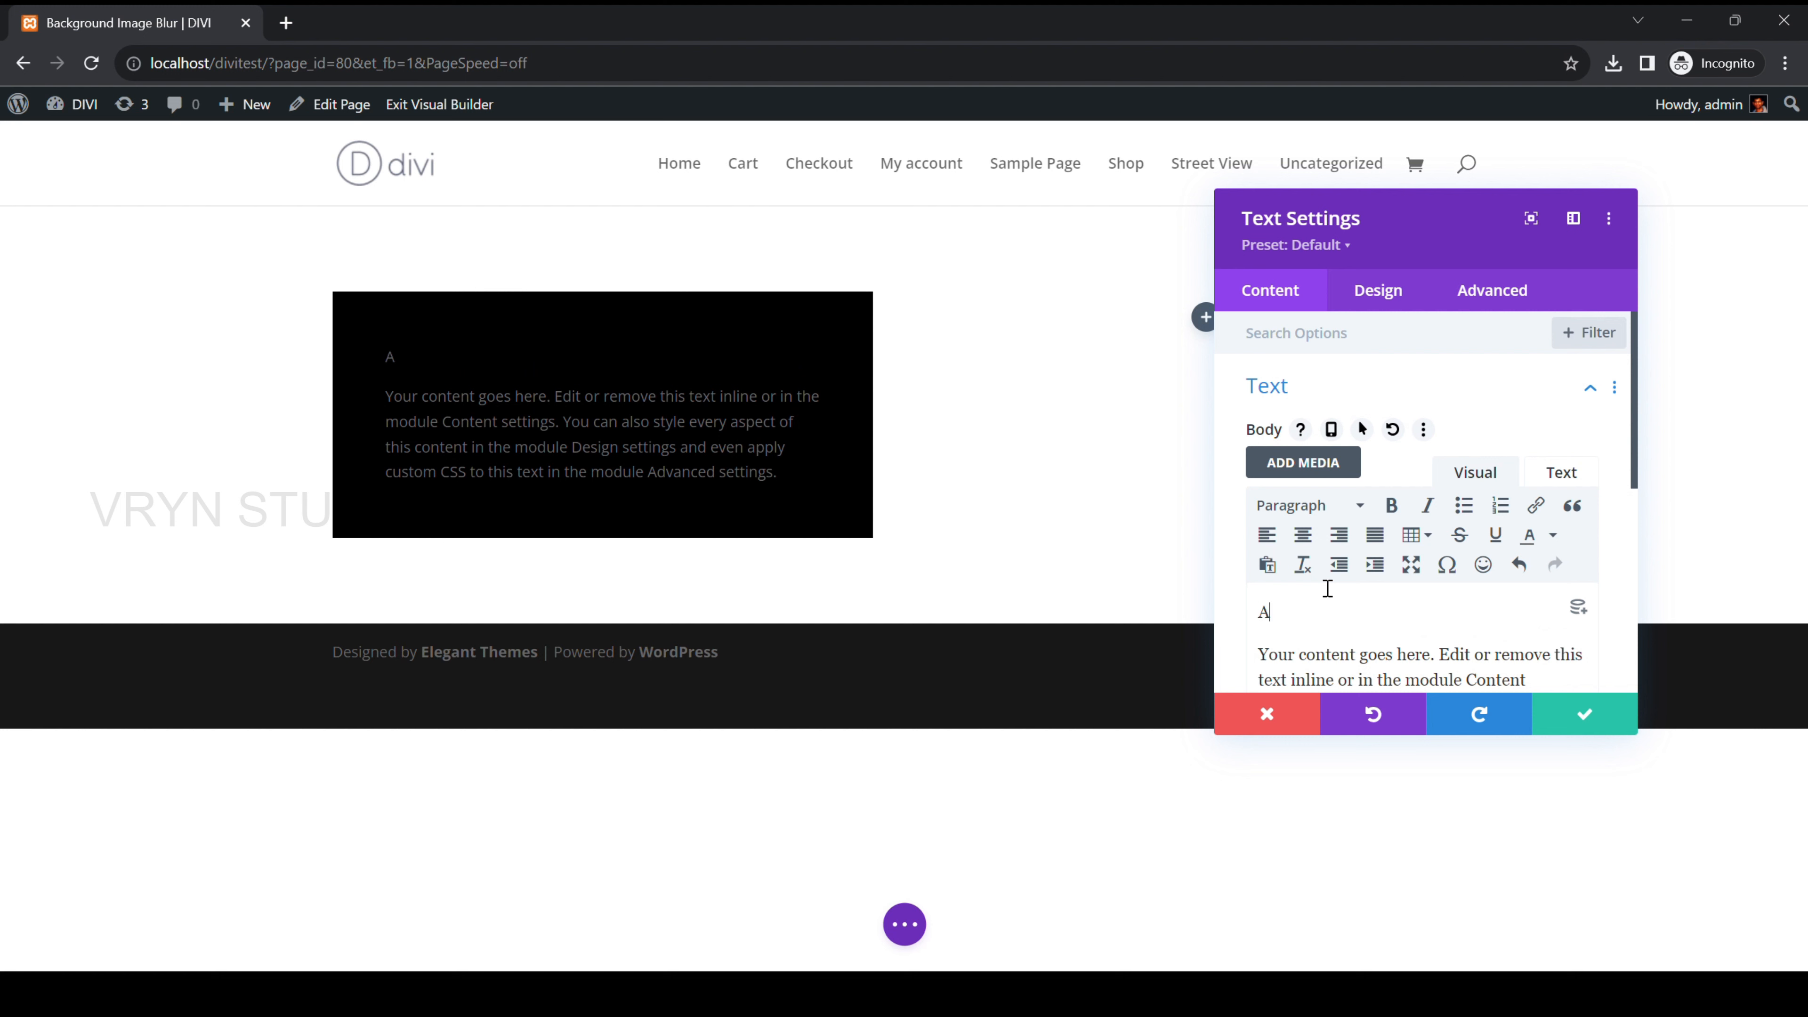
{"action": "type", "text": "Airpoeds"}
{"action": "key", "text": "BackSpace"}
{"action": "key", "text": "BackSpace"}
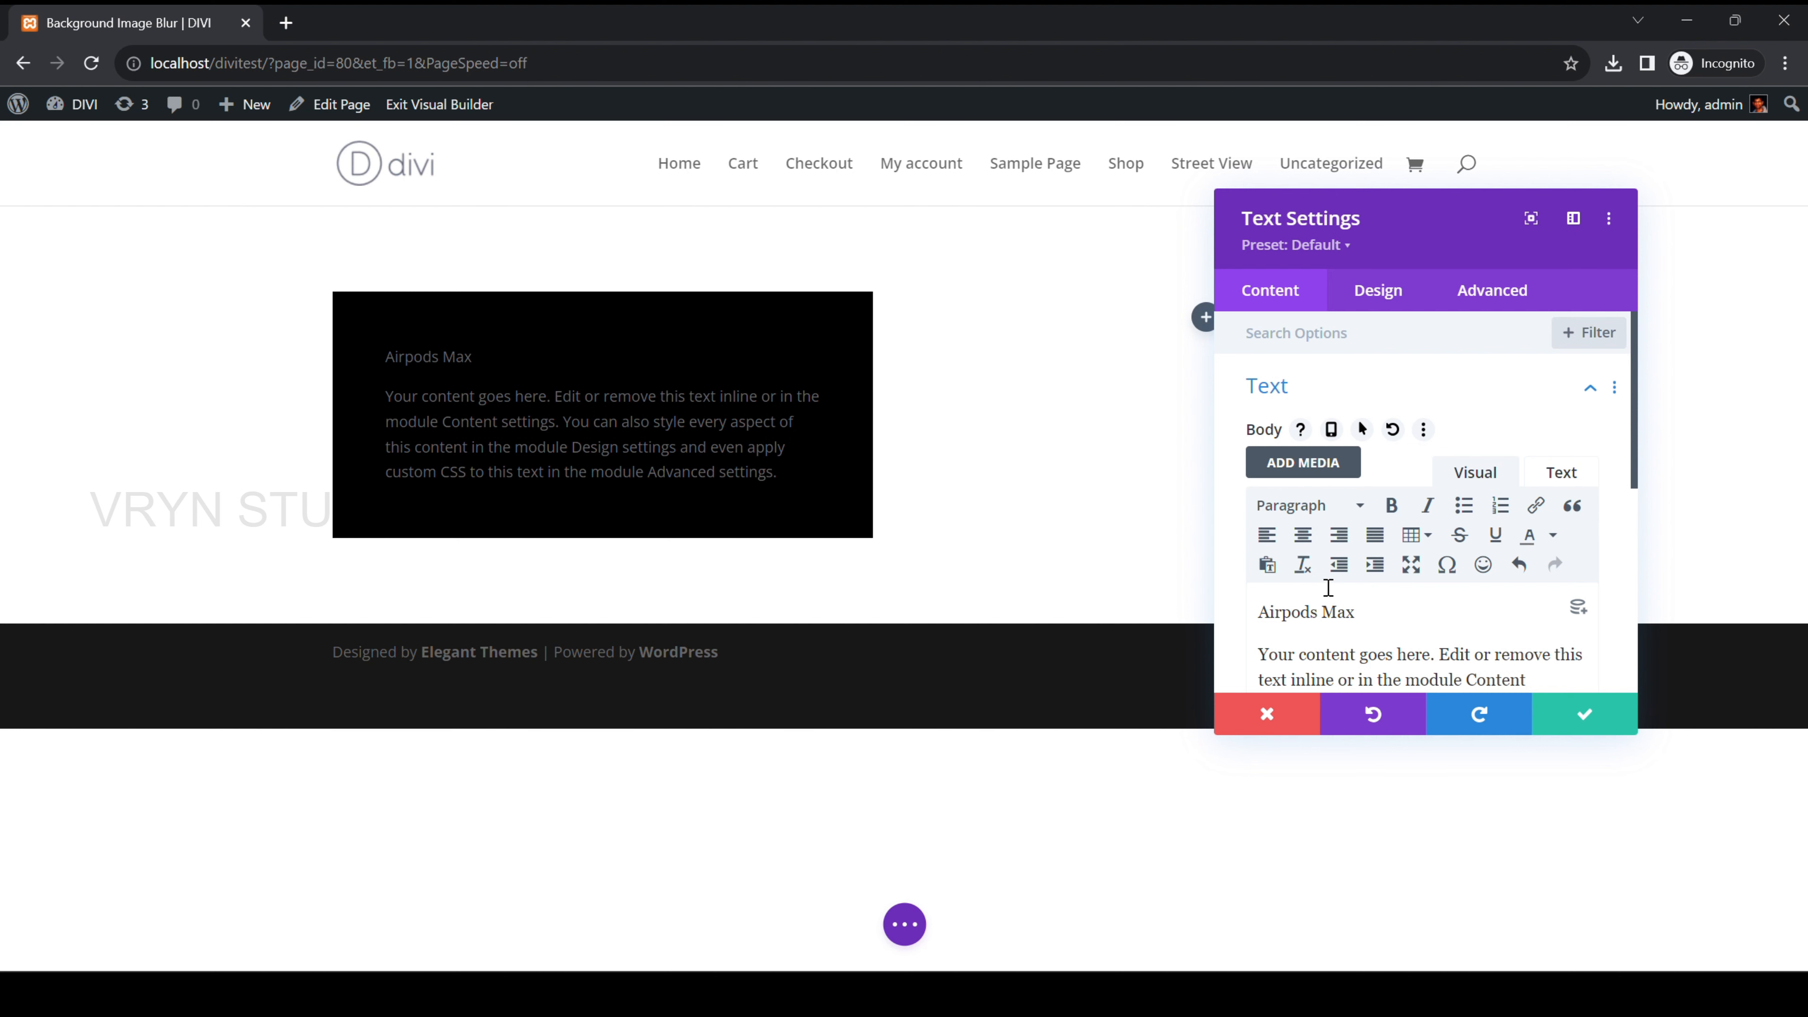
Format the "Airpods Max" line as a heading
{"action": "left_click_drag", "start_coordinate": [1373, 607], "coordinate": [1253, 613]}
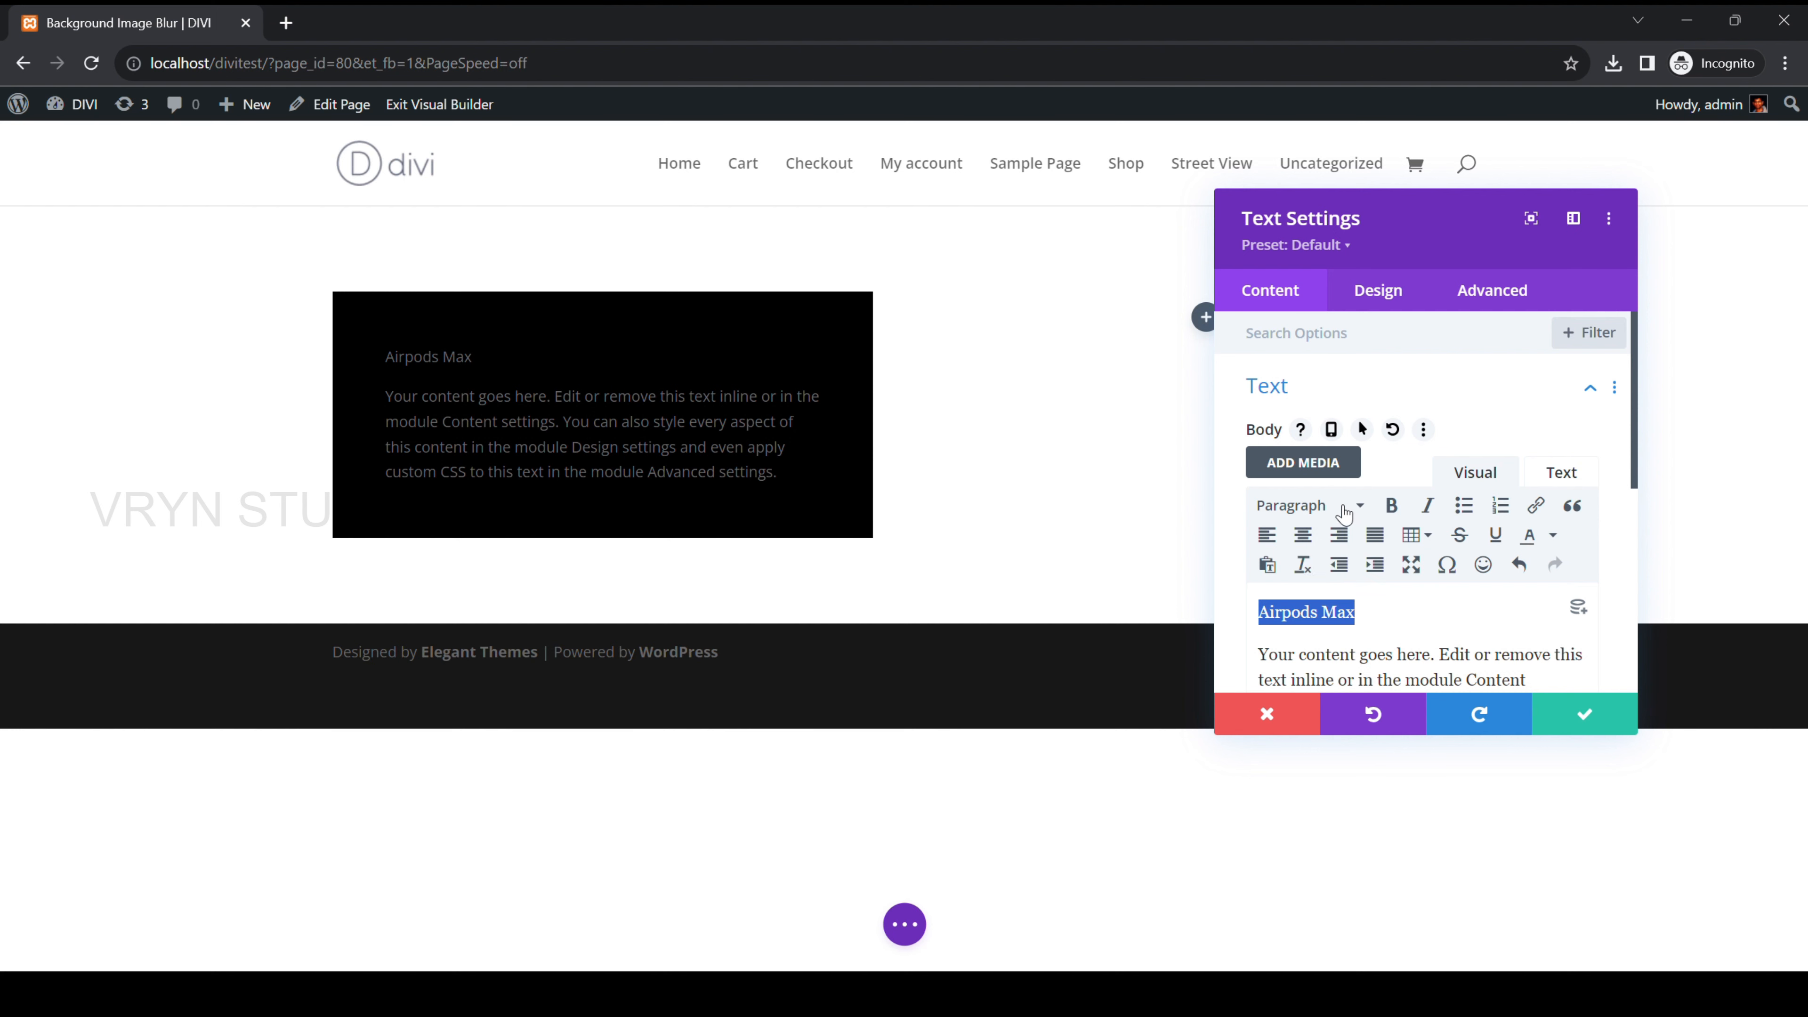
{"action": "left_click", "coordinate": [1344, 511]}
{"action": "left_click", "coordinate": [1353, 588]}
Set the text module's text color to Light and save the module's settings
{"action": "left_click", "coordinate": [1373, 305]}
{"action": "left_click", "coordinate": [1368, 409]}
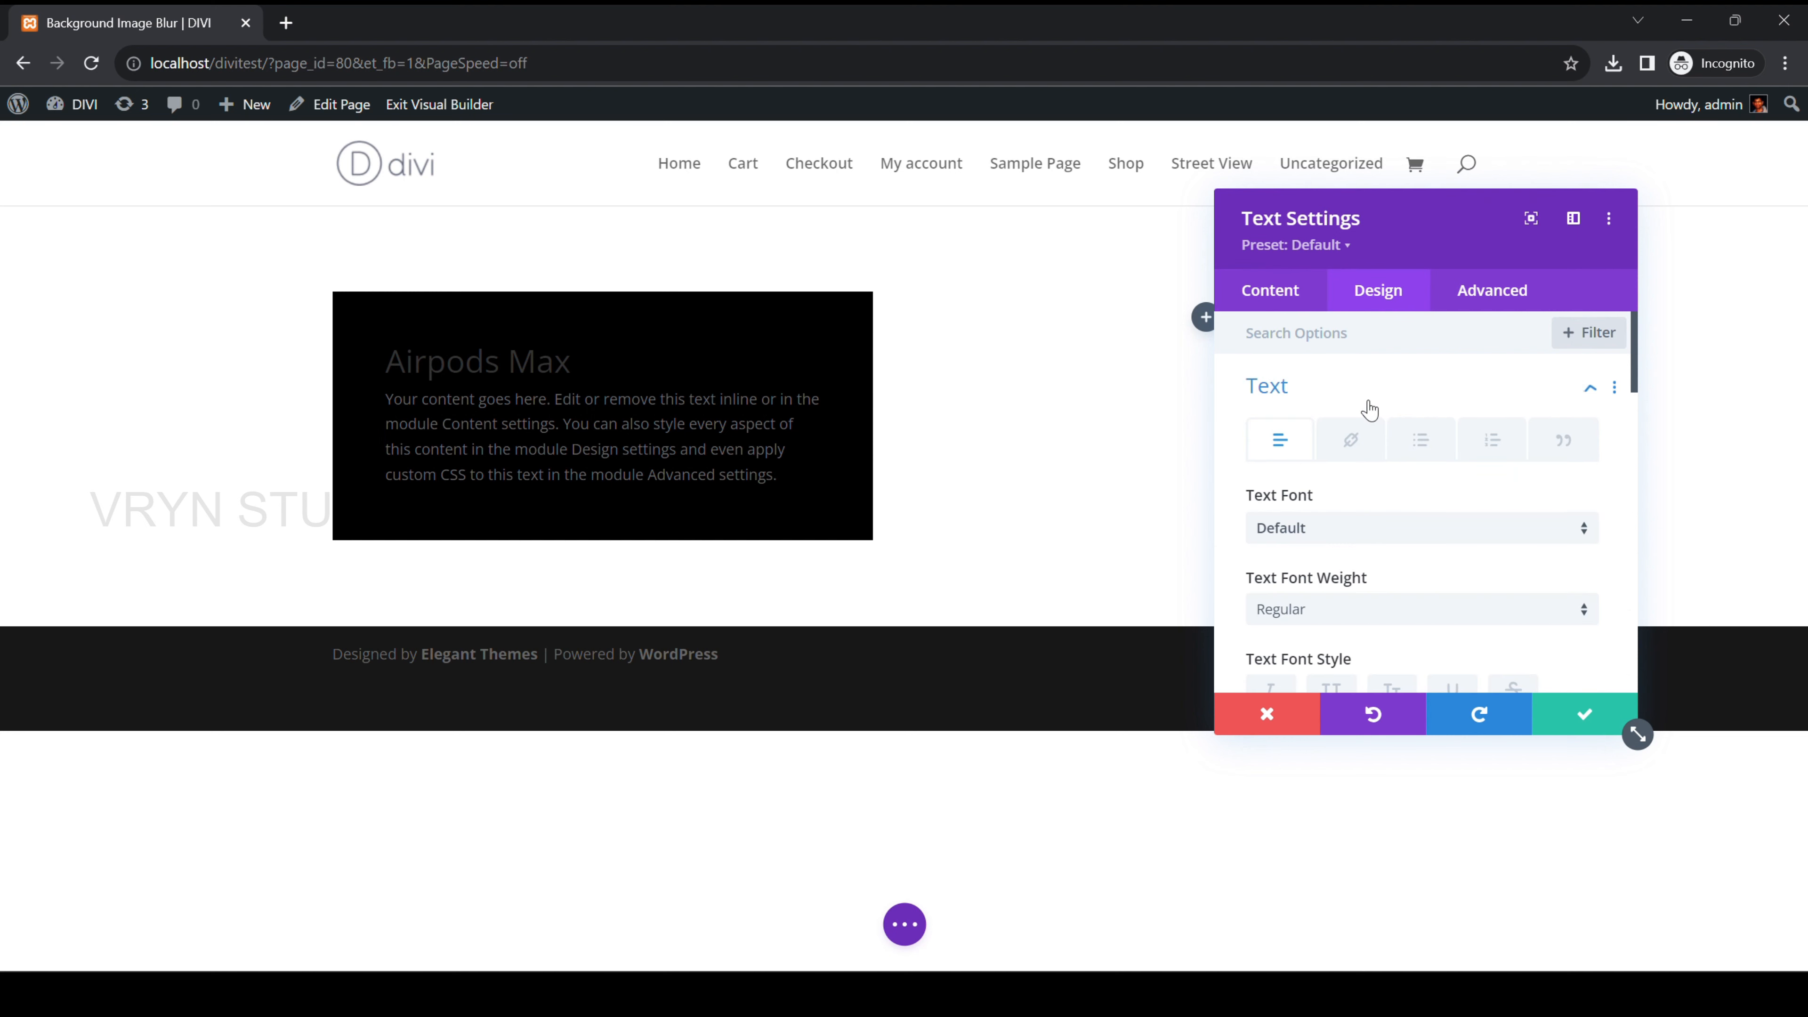
{"action": "scroll", "coordinate": [1407, 470], "scroll_direction": "down", "scroll_amount": 4}
{"action": "scroll", "coordinate": [1406, 473], "scroll_direction": "down", "scroll_amount": 6}
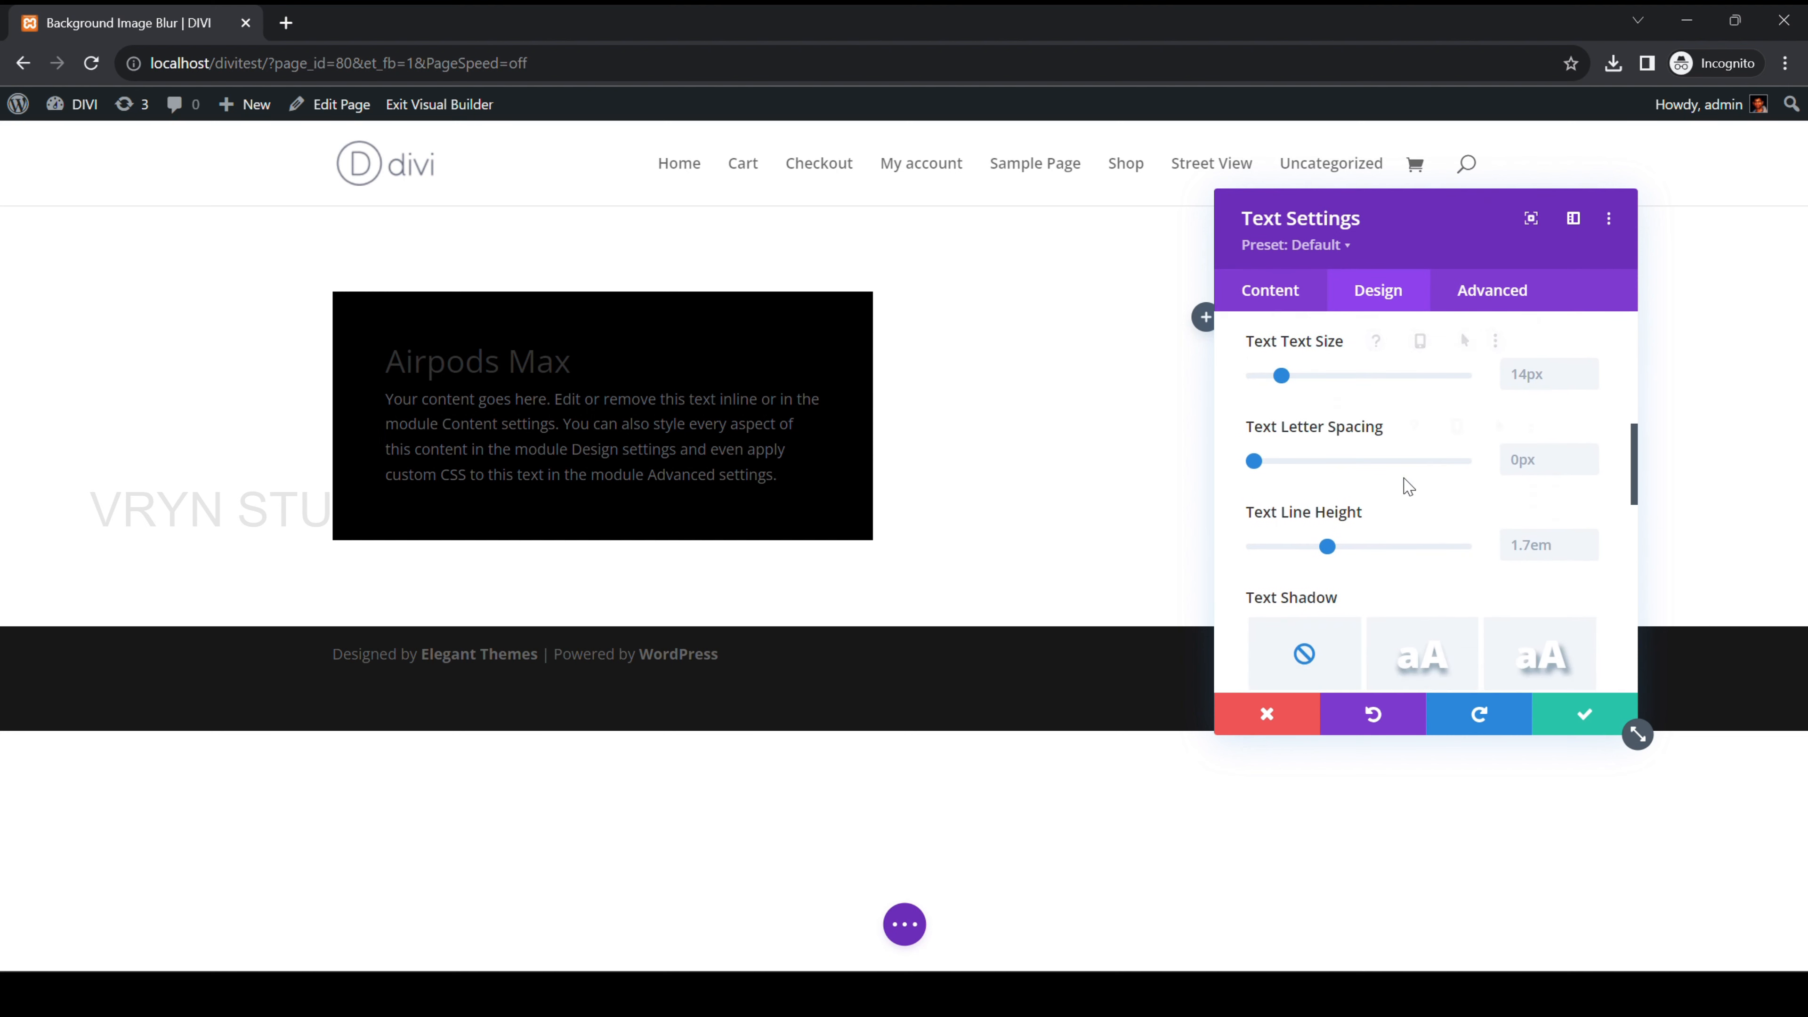
{"action": "left_click", "coordinate": [1413, 600]}
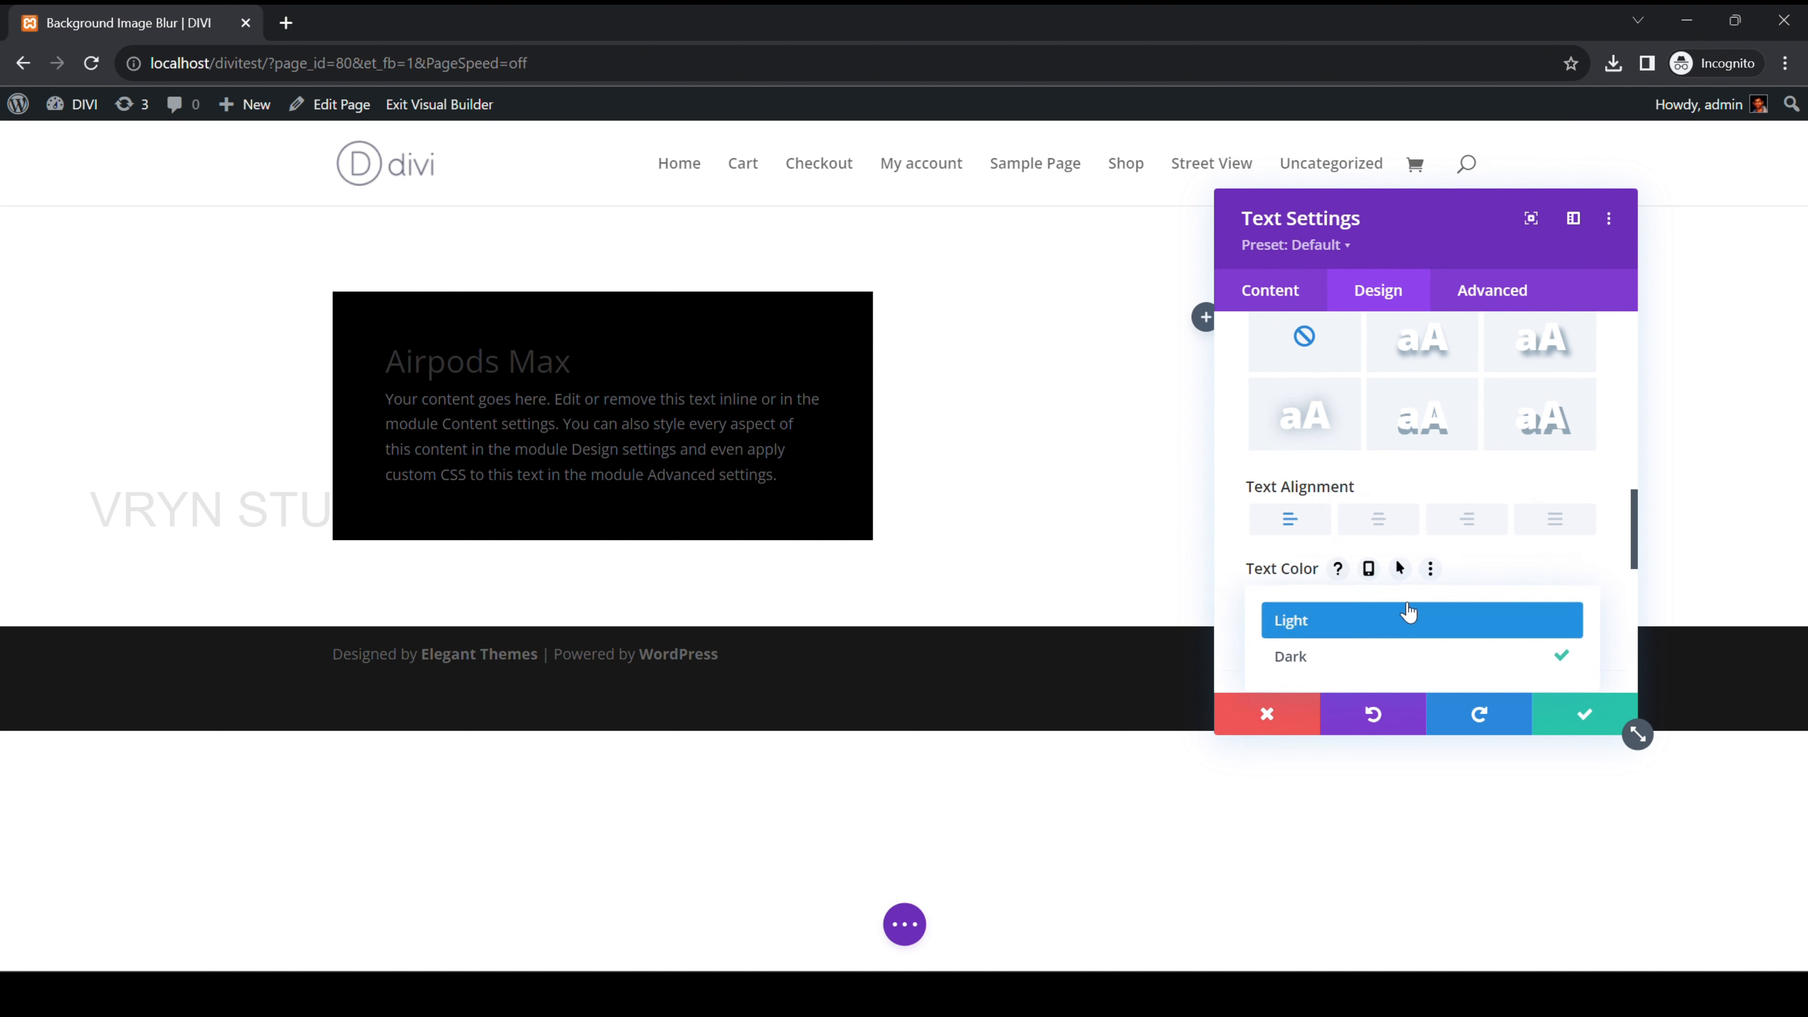
{"action": "left_click", "coordinate": [1400, 618]}
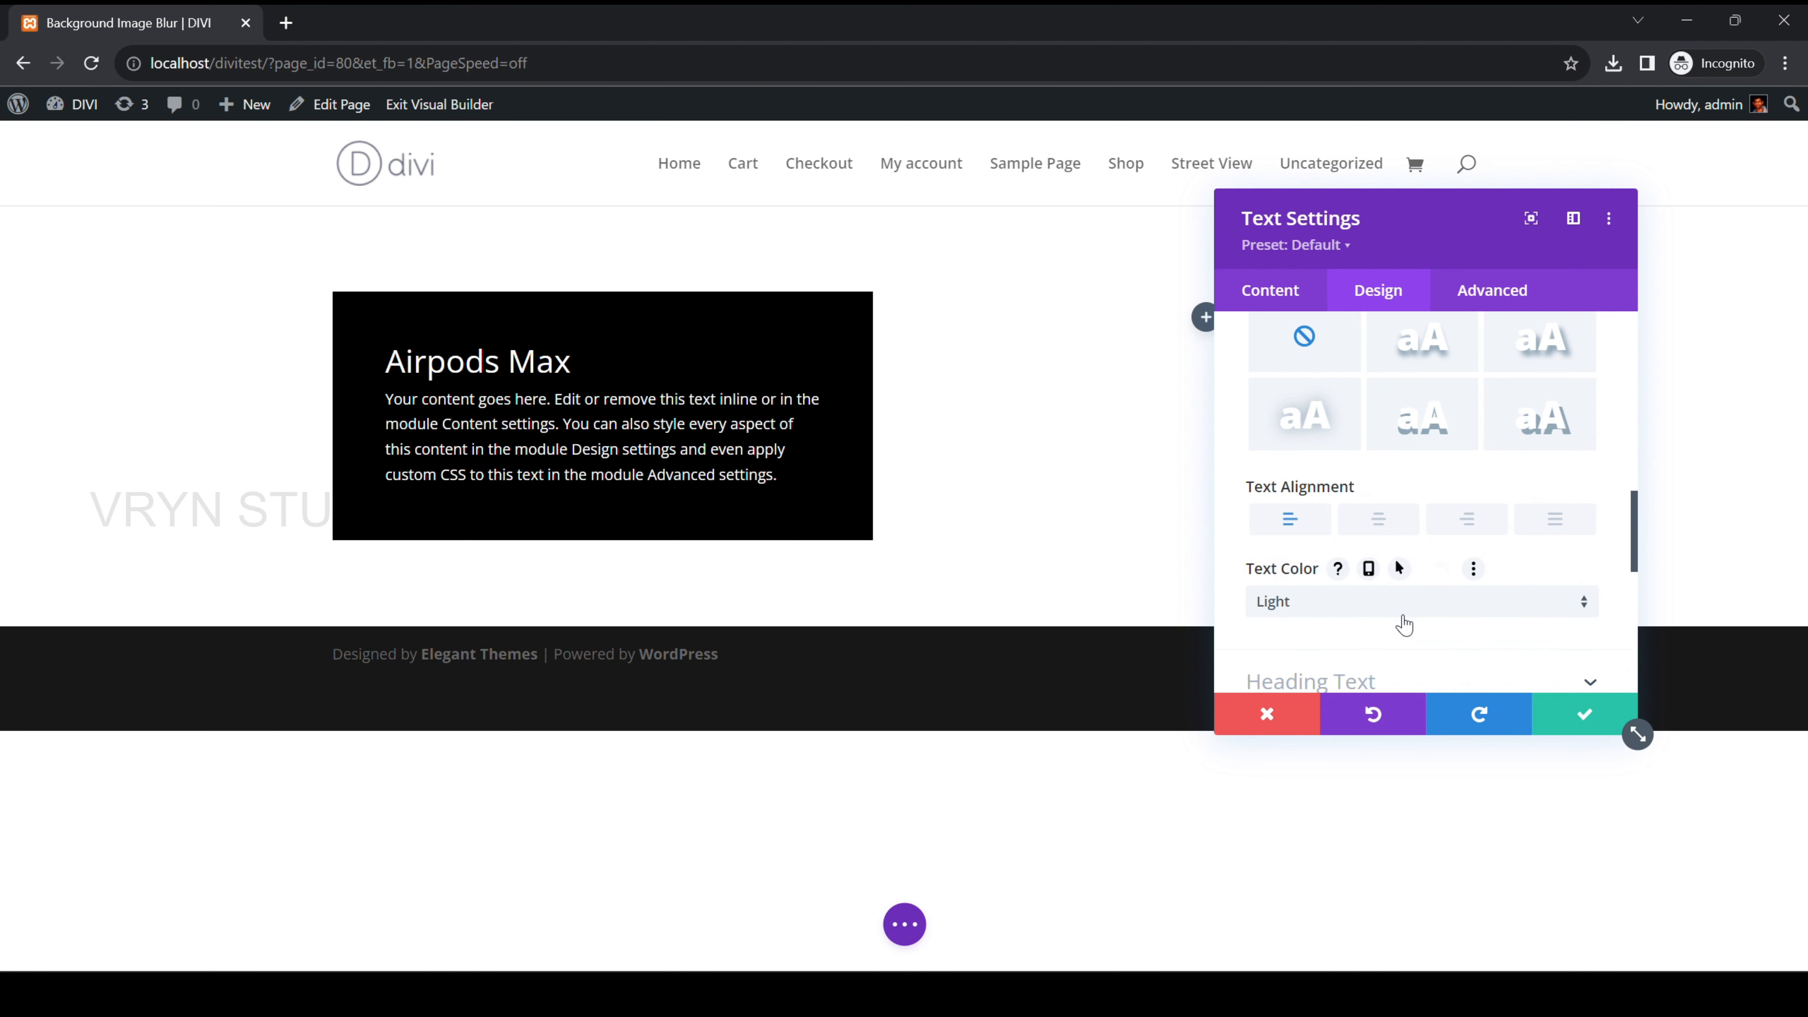
{"action": "left_click", "coordinate": [1569, 725]}
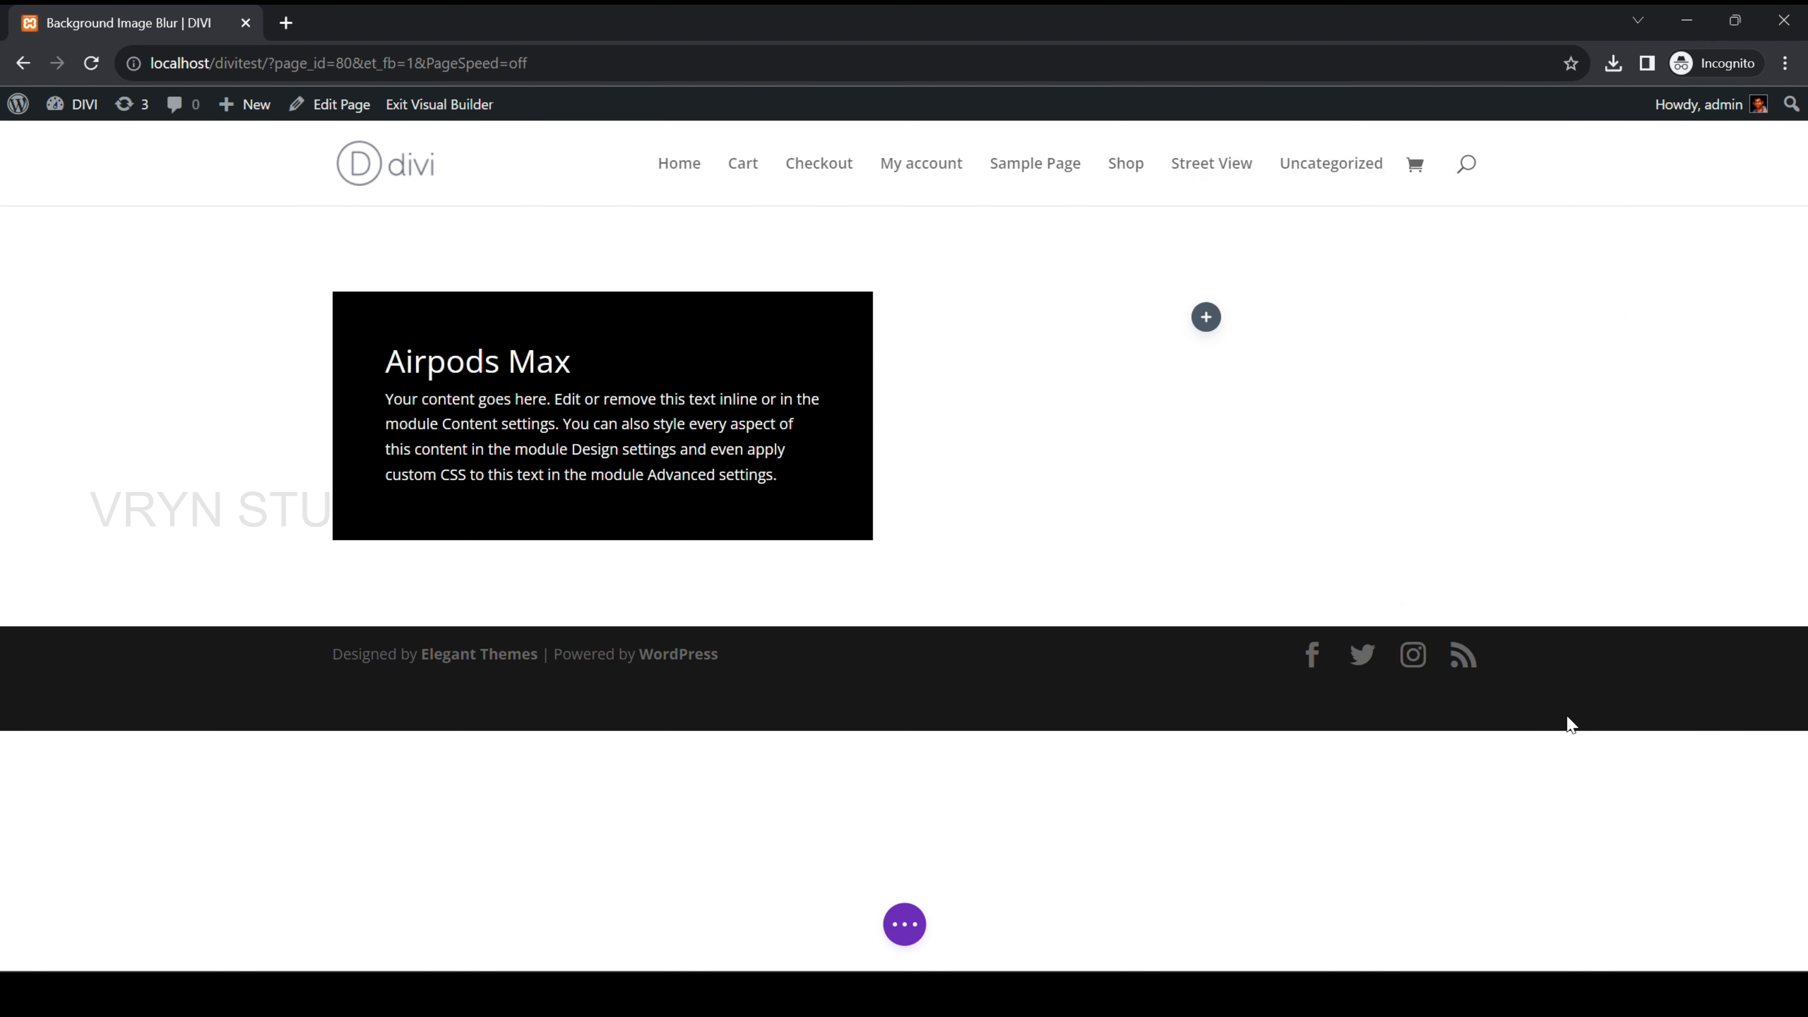
Add an Image module to the row's second column, using the headphones picture from the media library, and save it
{"action": "left_click", "coordinate": [1204, 322]}
{"action": "left_click", "coordinate": [1134, 476]}
{"action": "type", "text": "ima"}
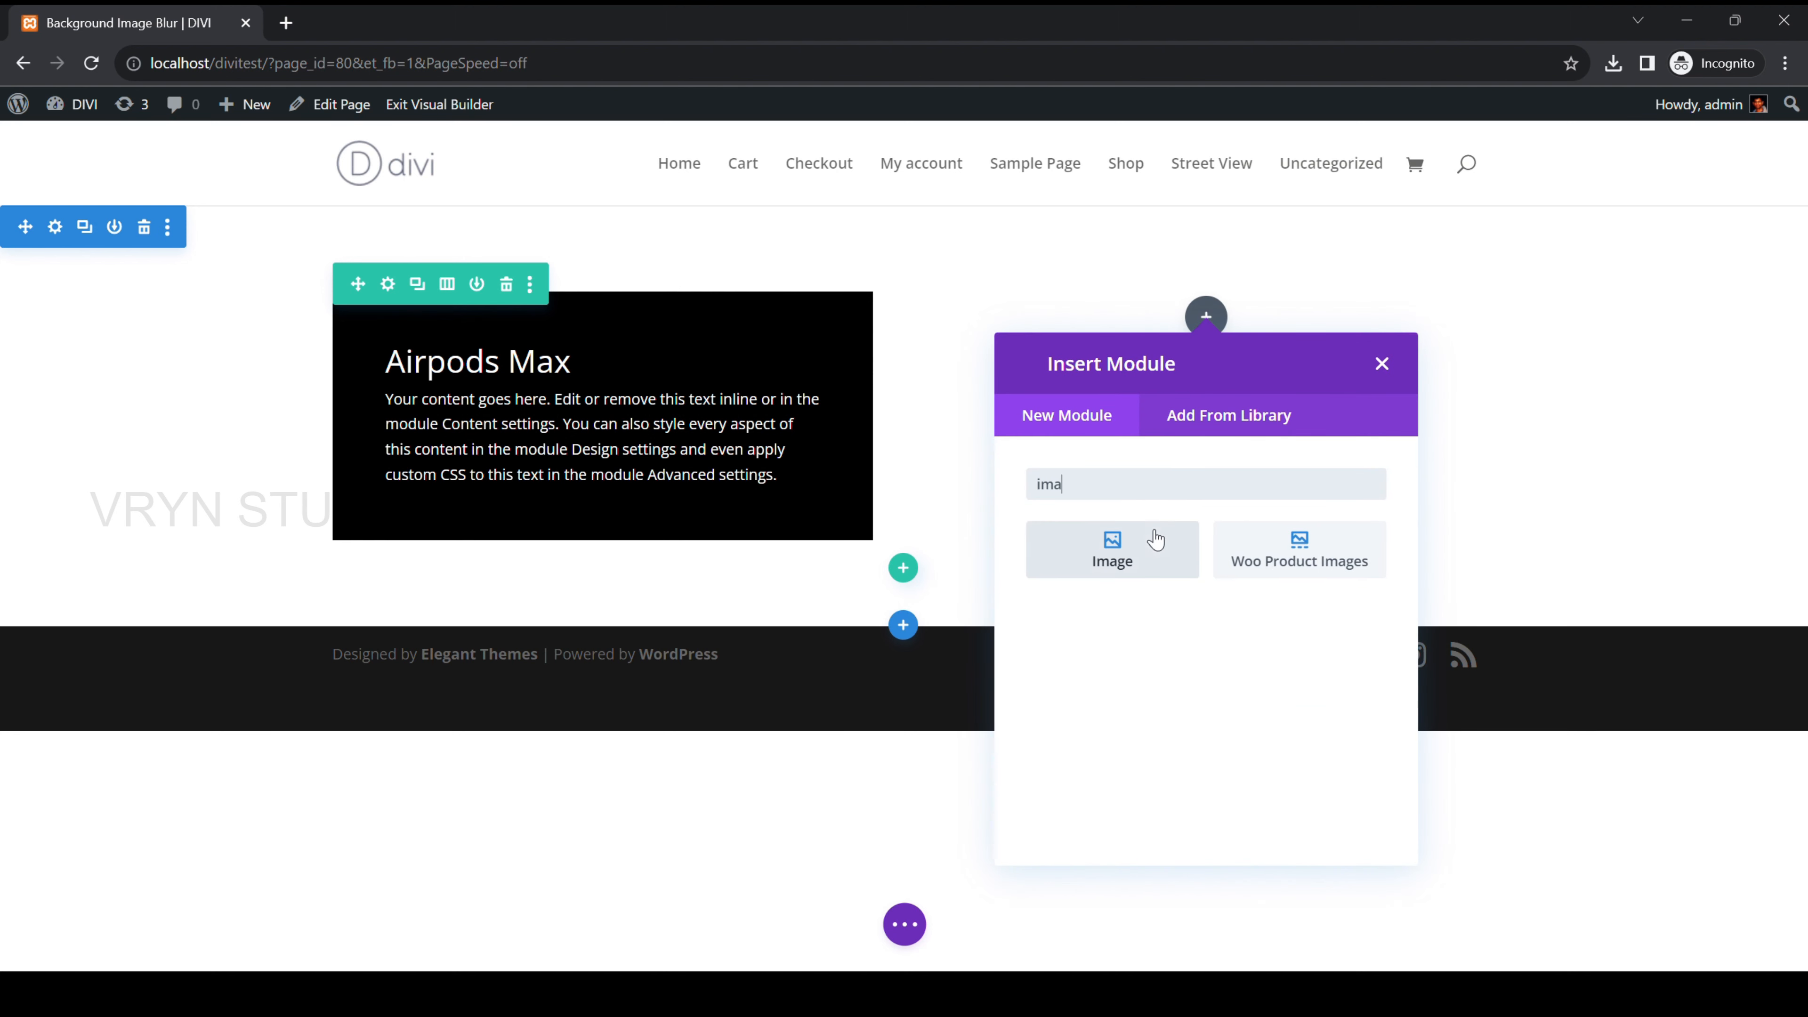
{"action": "left_click", "coordinate": [1138, 562]}
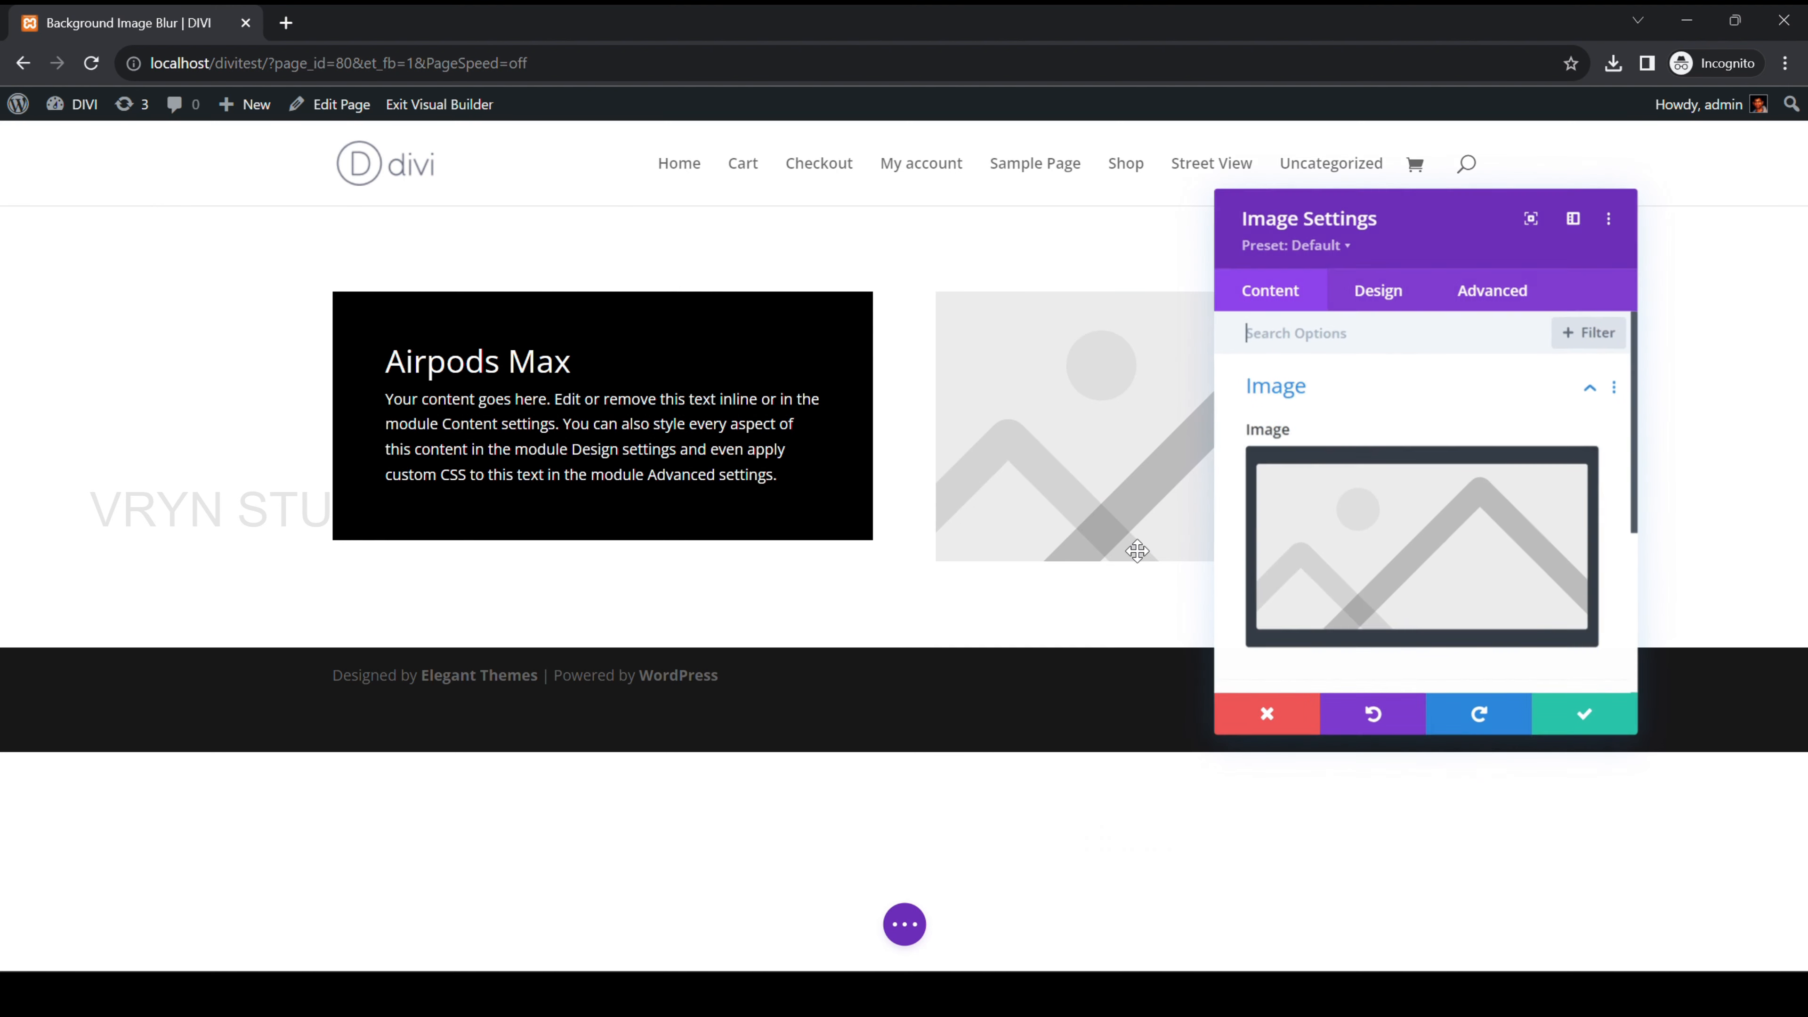
{"action": "left_click", "coordinate": [1361, 554]}
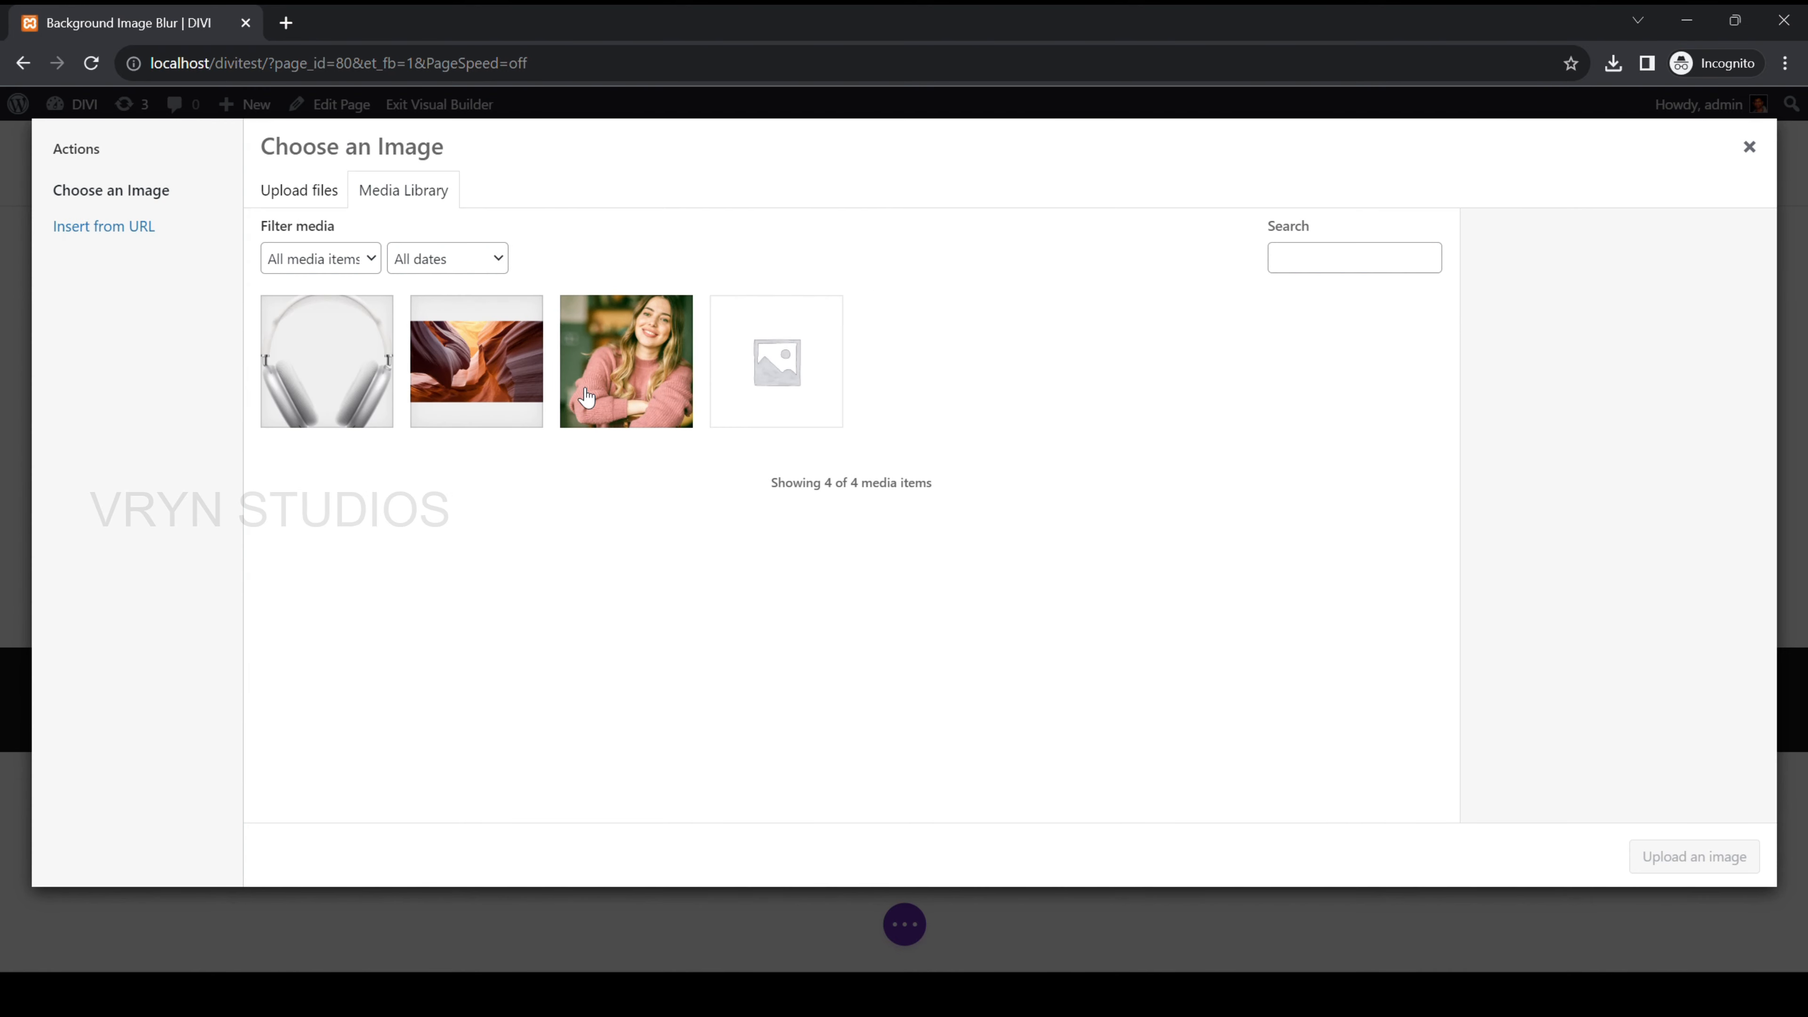
{"action": "left_click", "coordinate": [333, 388]}
{"action": "left_click", "coordinate": [1683, 856]}
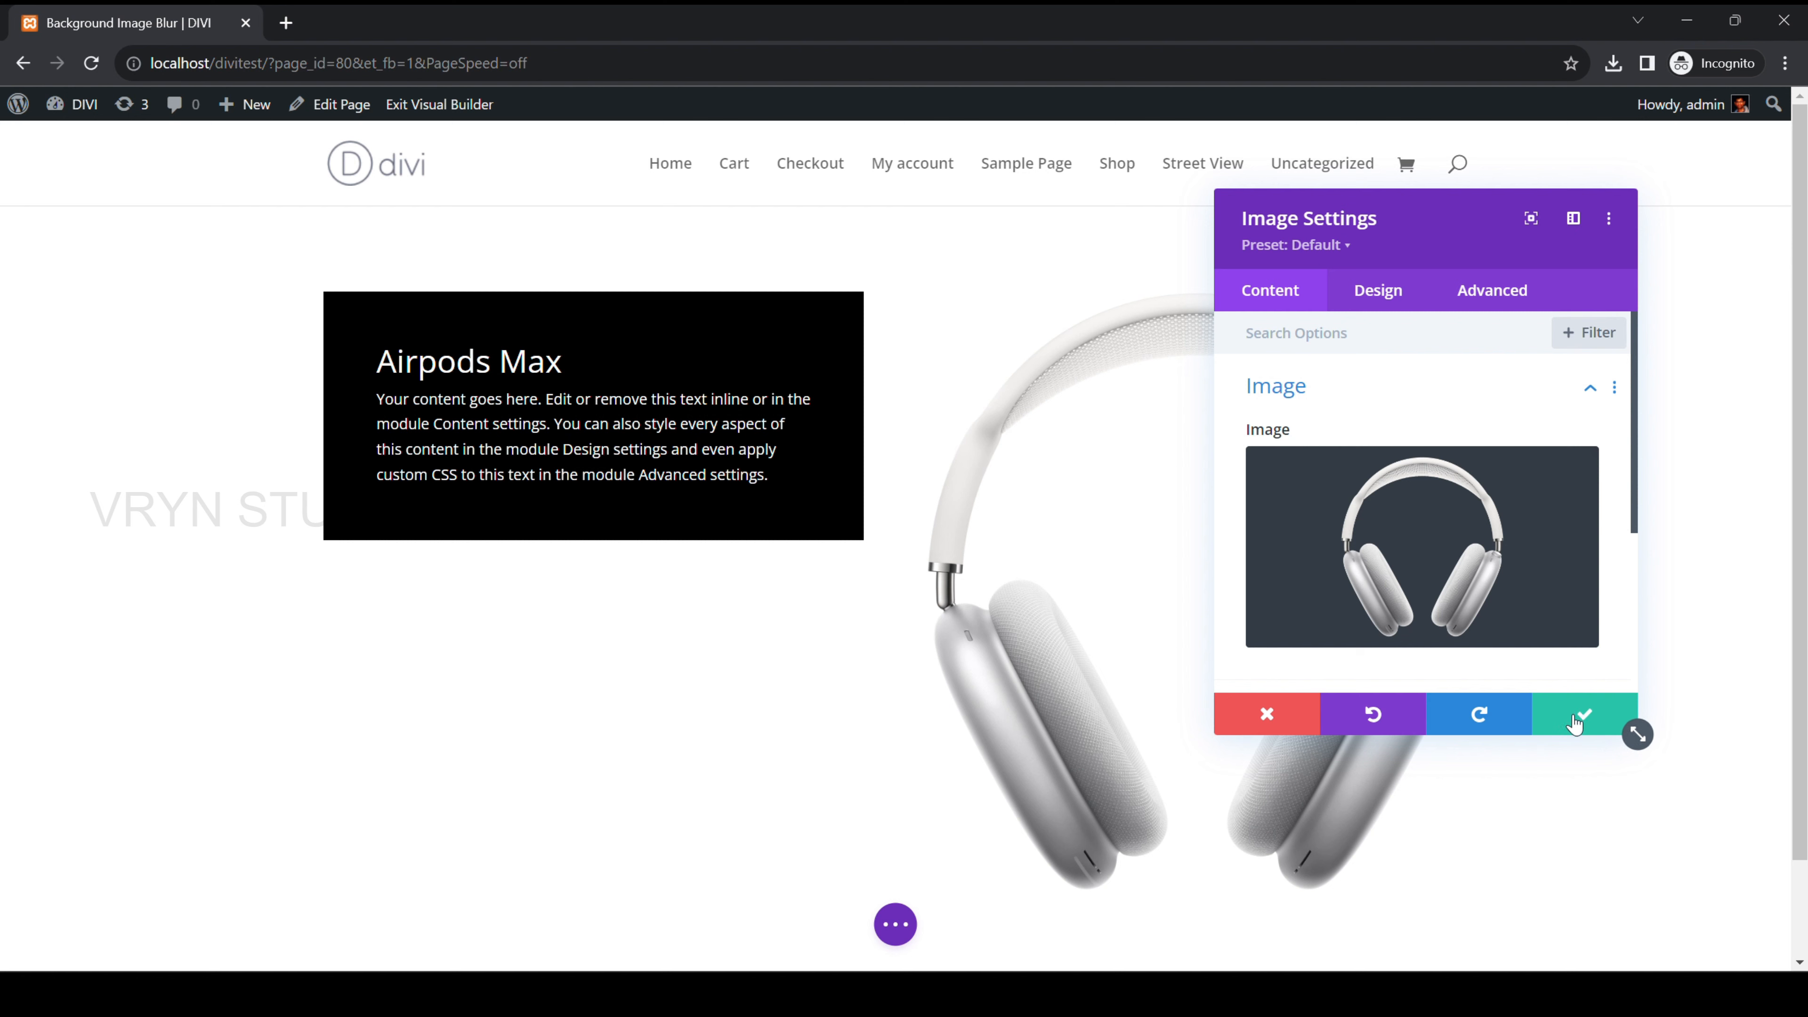
{"action": "left_click", "coordinate": [1577, 716]}
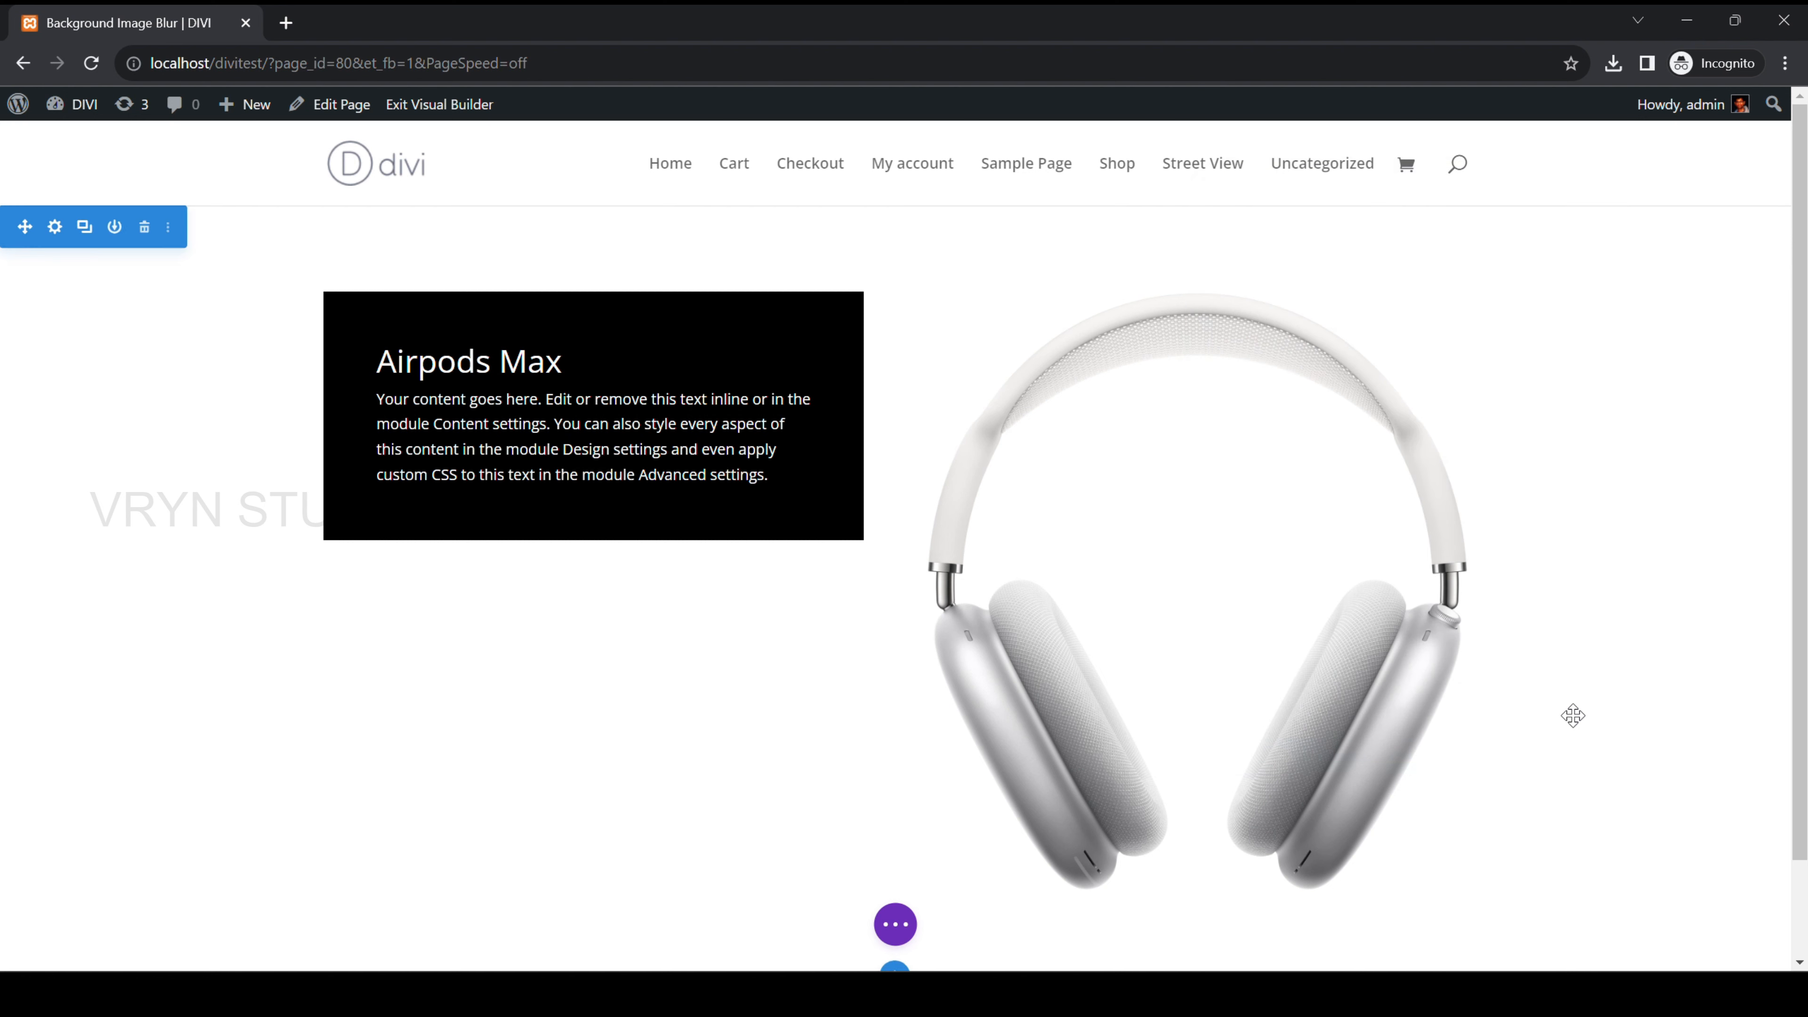
Set the orange canyon photo from the media library as the section's background image
{"action": "left_click", "coordinate": [55, 228]}
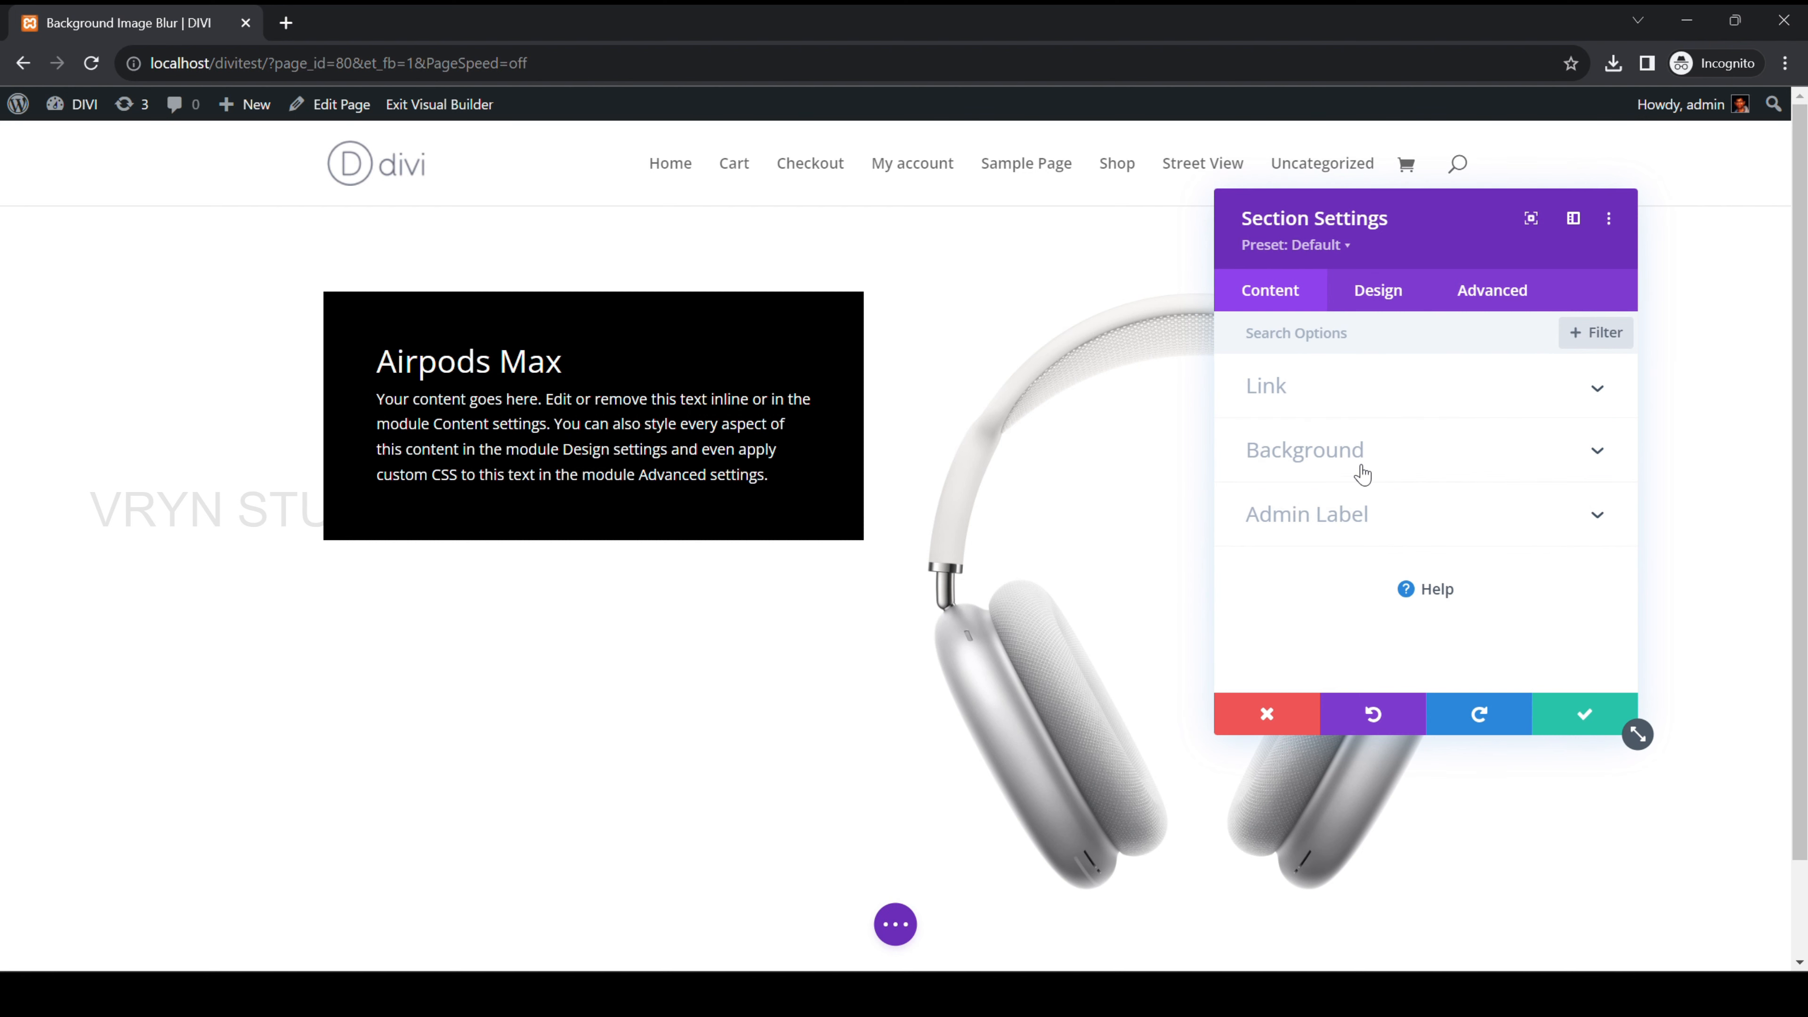
{"action": "left_click", "coordinate": [1362, 480]}
{"action": "scroll", "coordinate": [1364, 499], "scroll_direction": "down", "scroll_amount": 1}
{"action": "left_click", "coordinate": [1392, 427]}
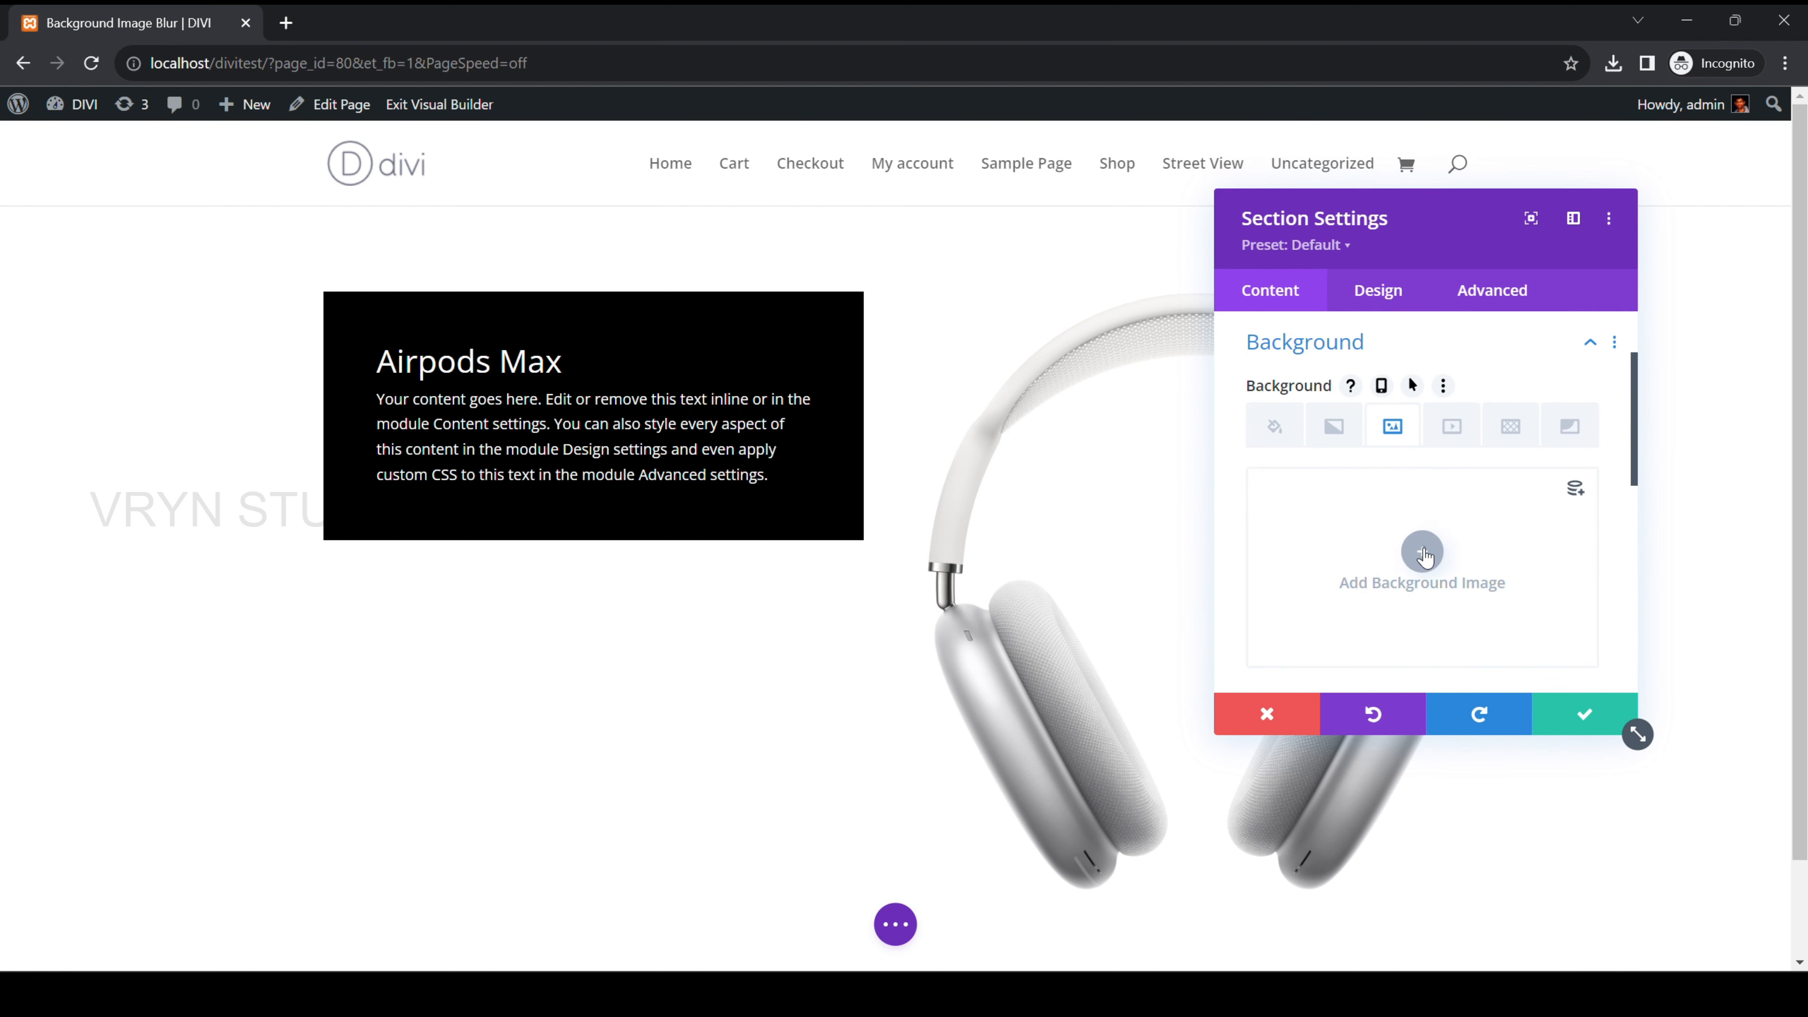
{"action": "left_click", "coordinate": [1422, 551]}
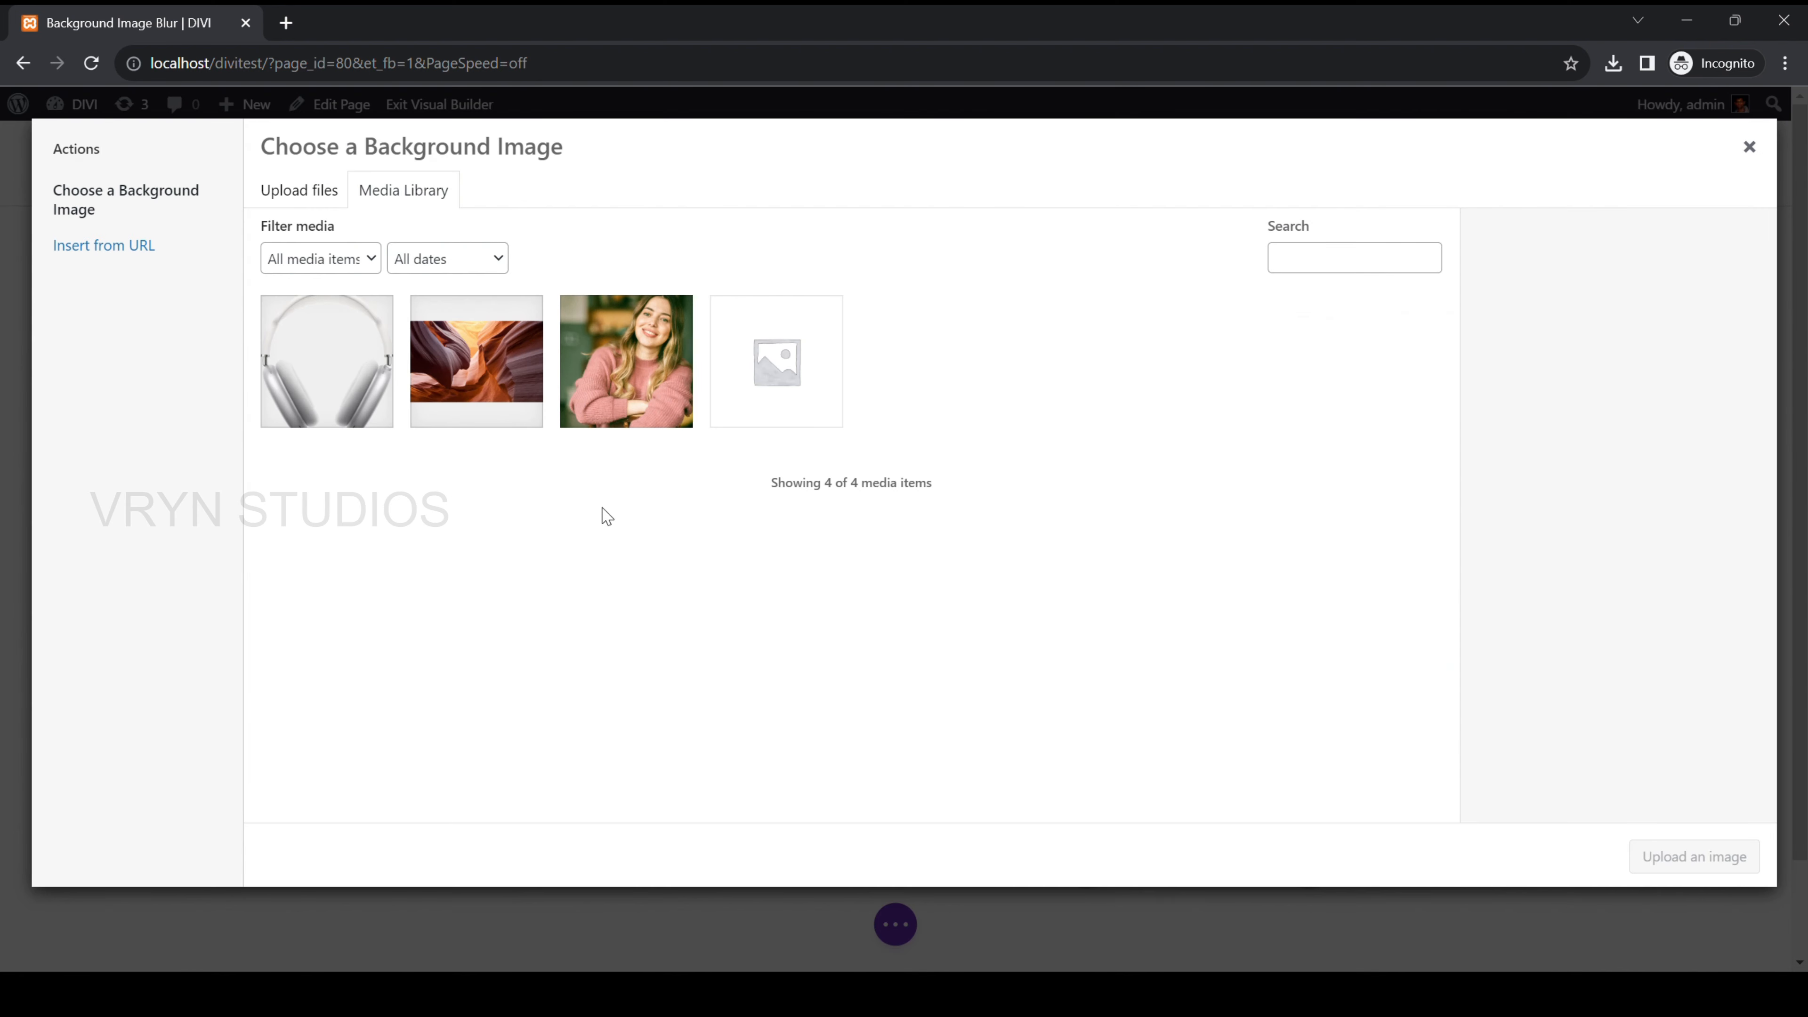
{"action": "left_click", "coordinate": [476, 354]}
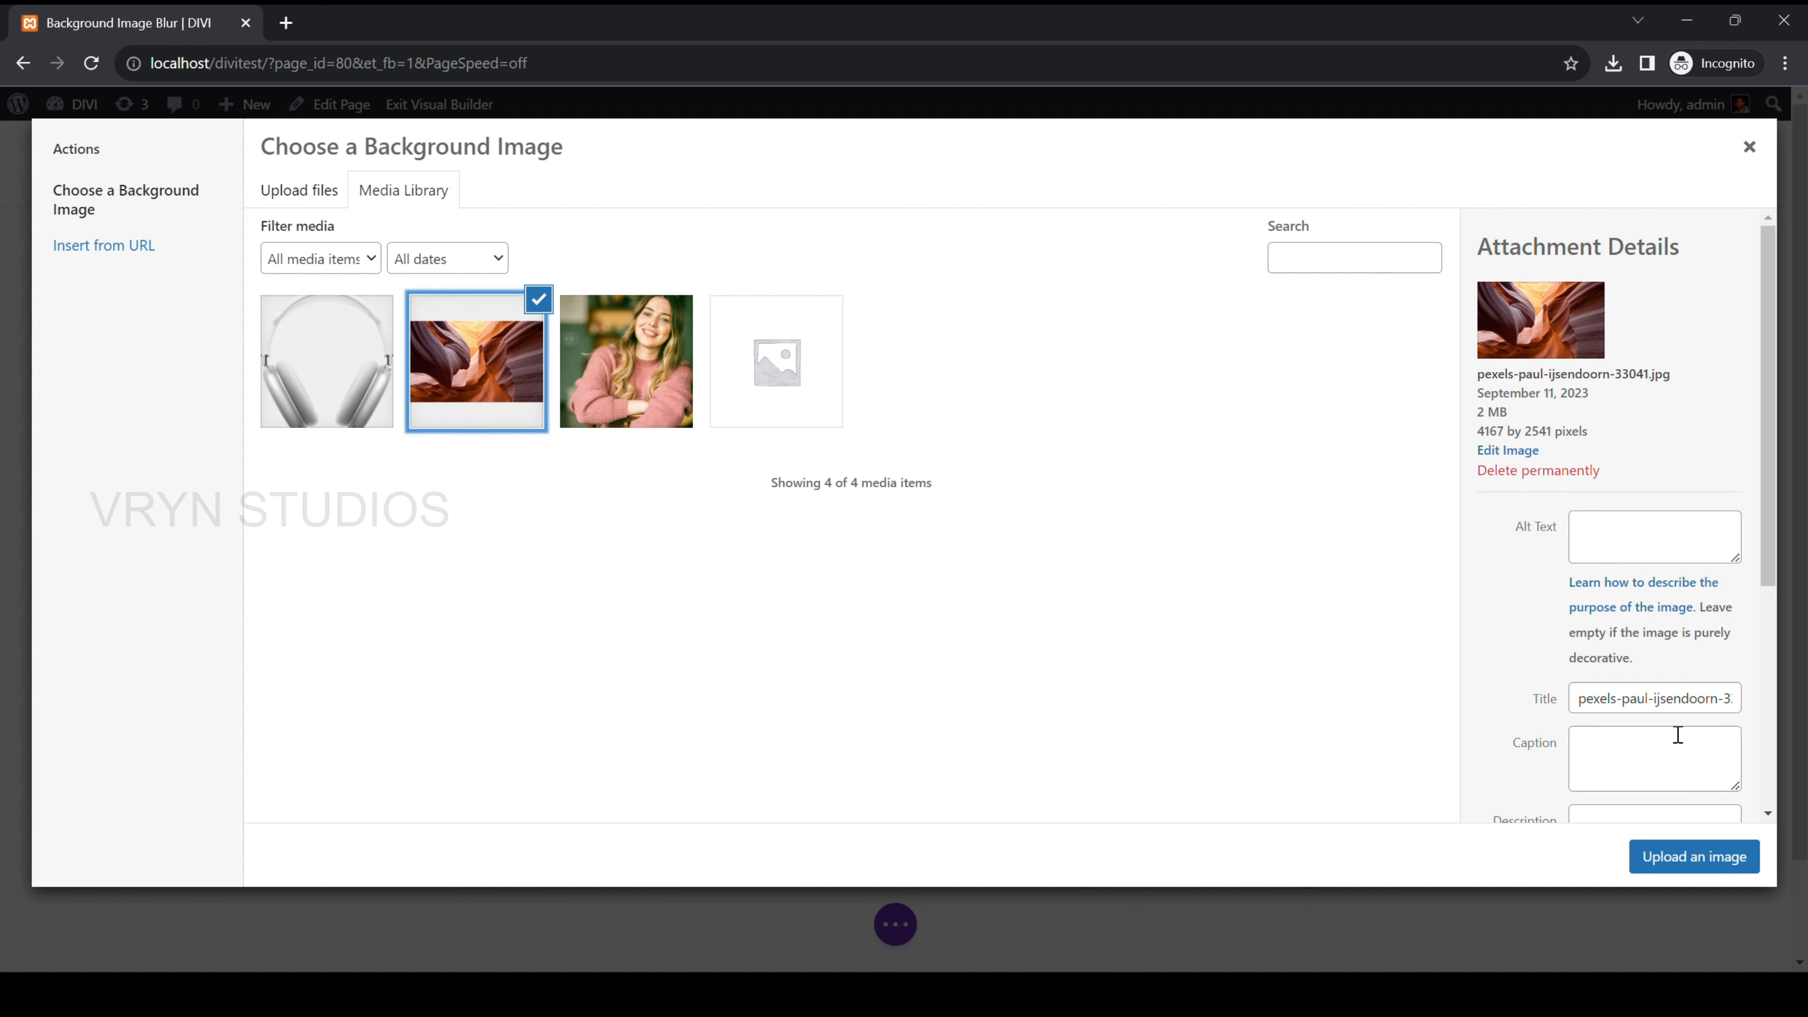
{"action": "left_click", "coordinate": [1695, 857]}
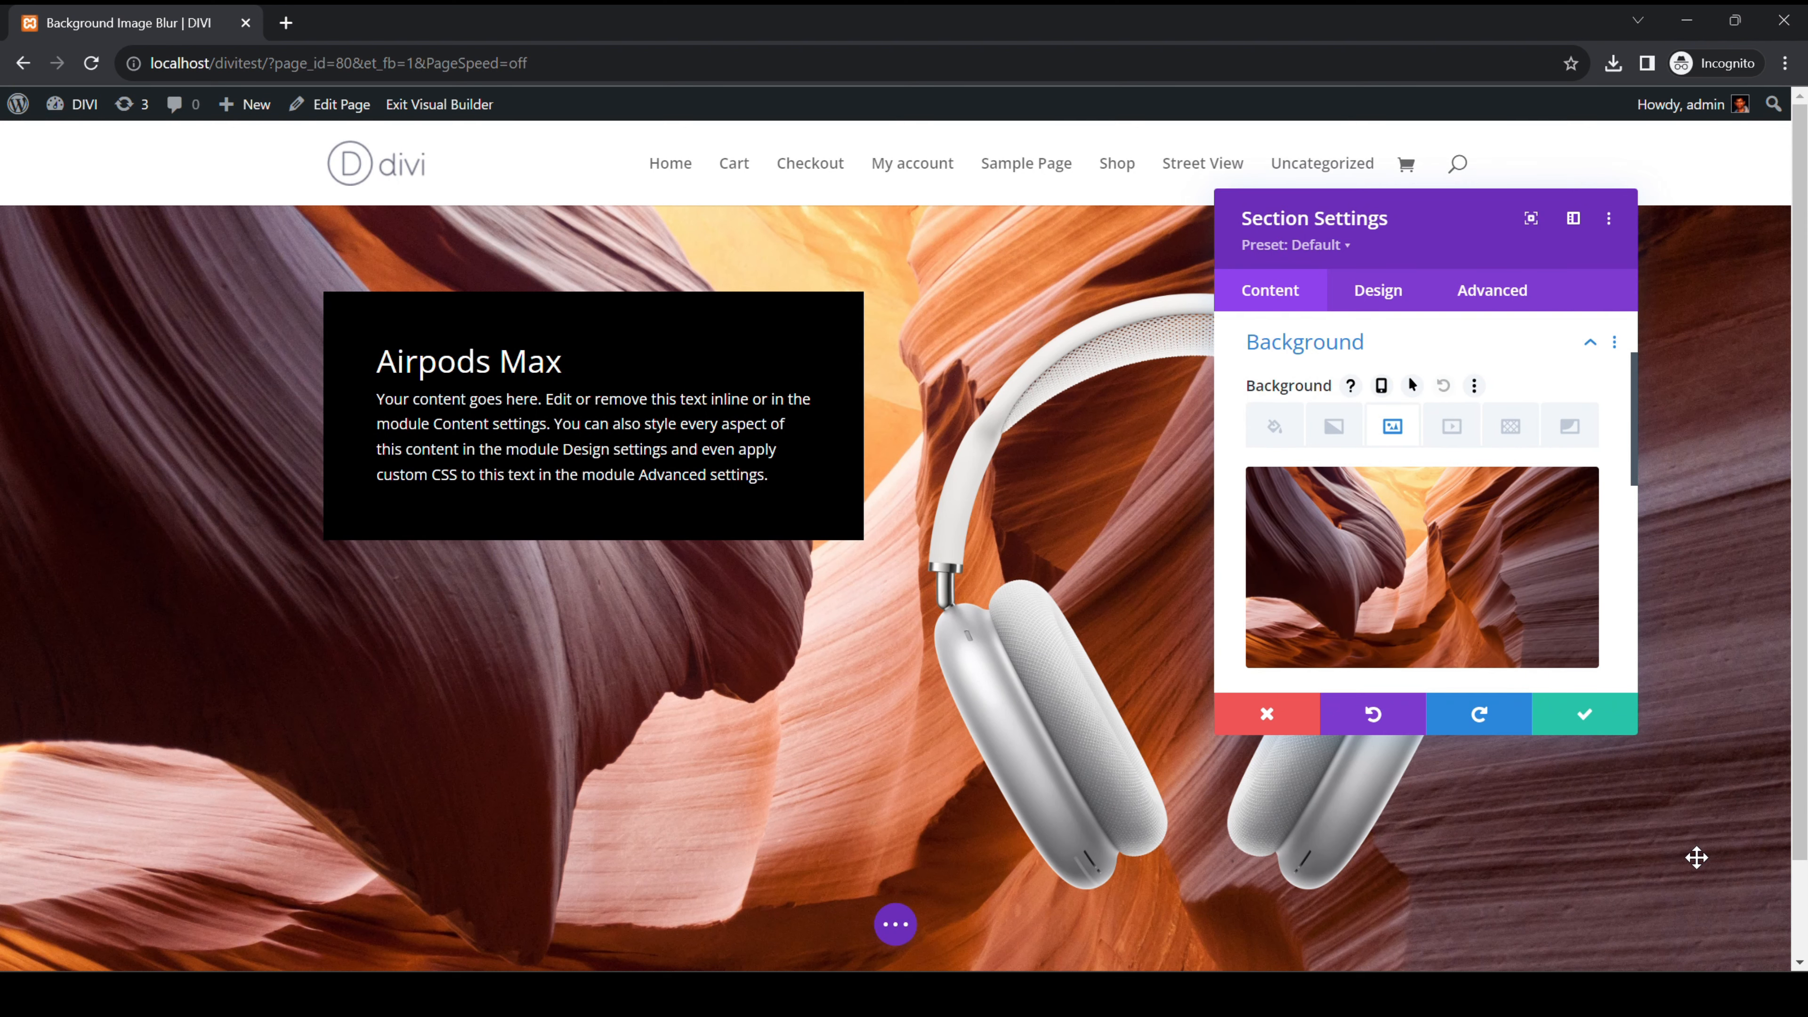
Add custom CSS to the section's Before element: an absolutely positioned, full-size block with background rgba(0,0,0,.2) and backdrop-filter: blur(10px)
{"action": "left_click", "coordinate": [1512, 298]}
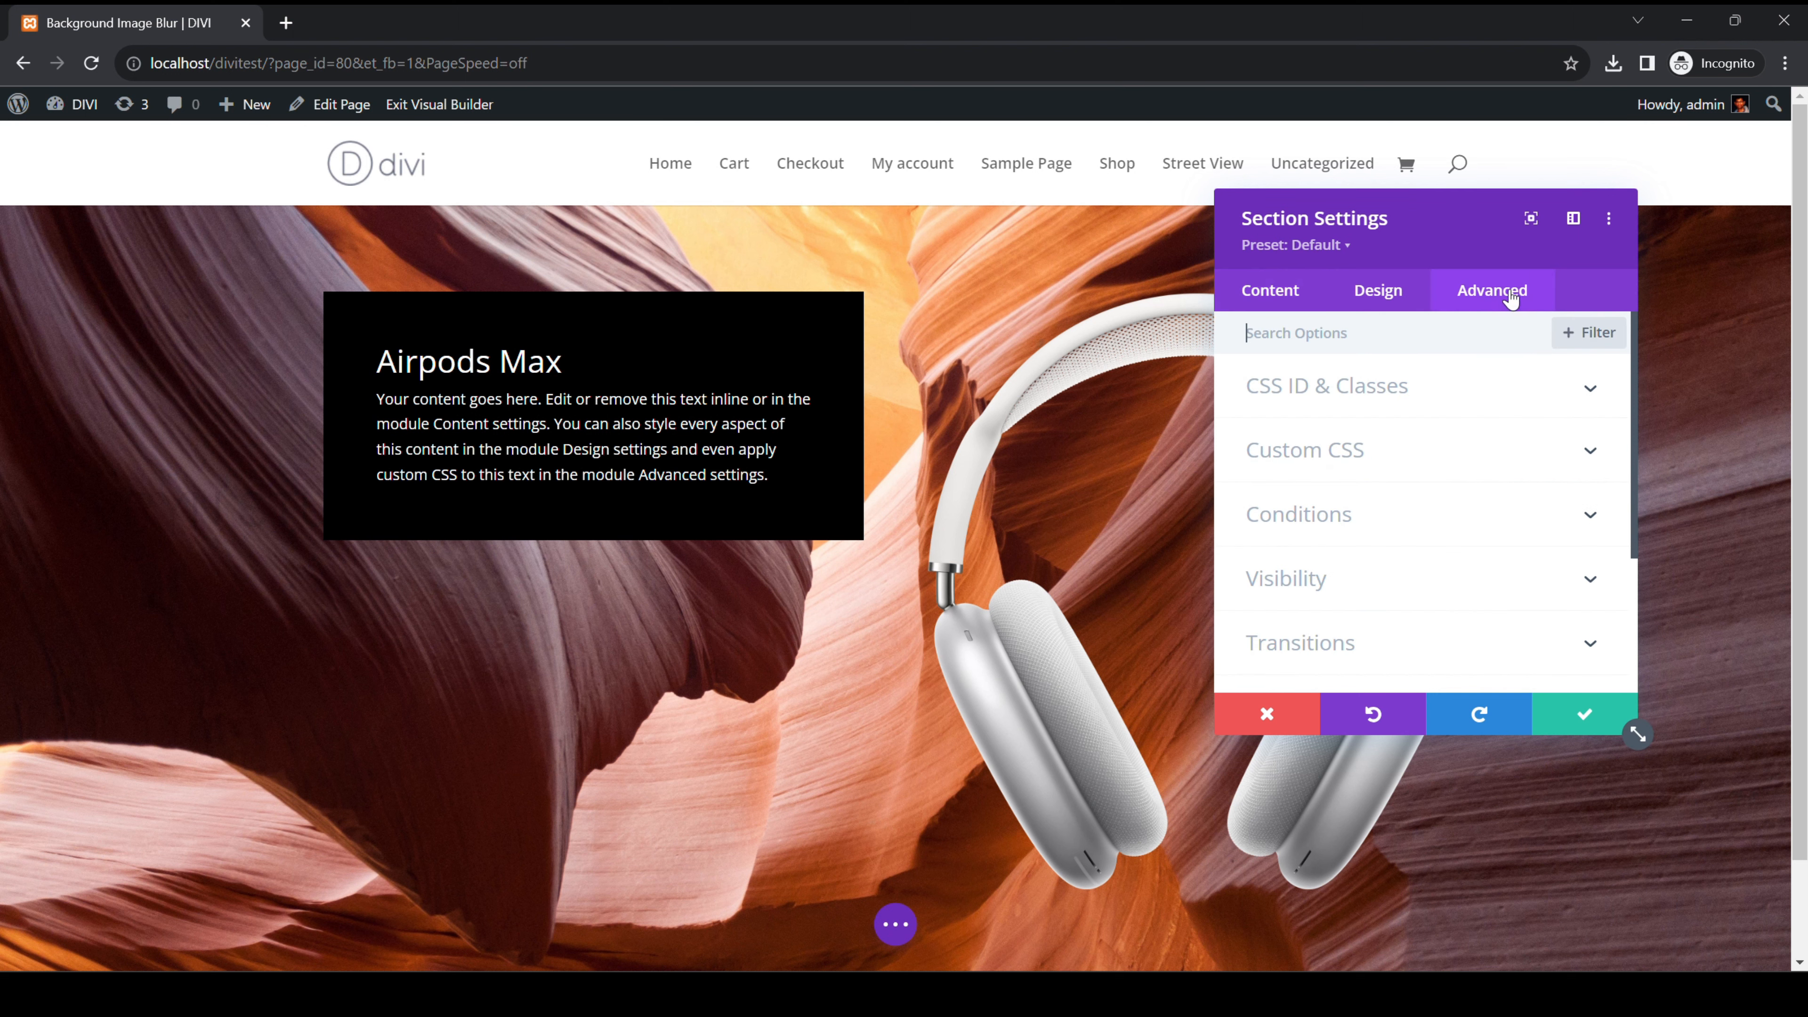
{"action": "left_click", "coordinate": [1393, 446]}
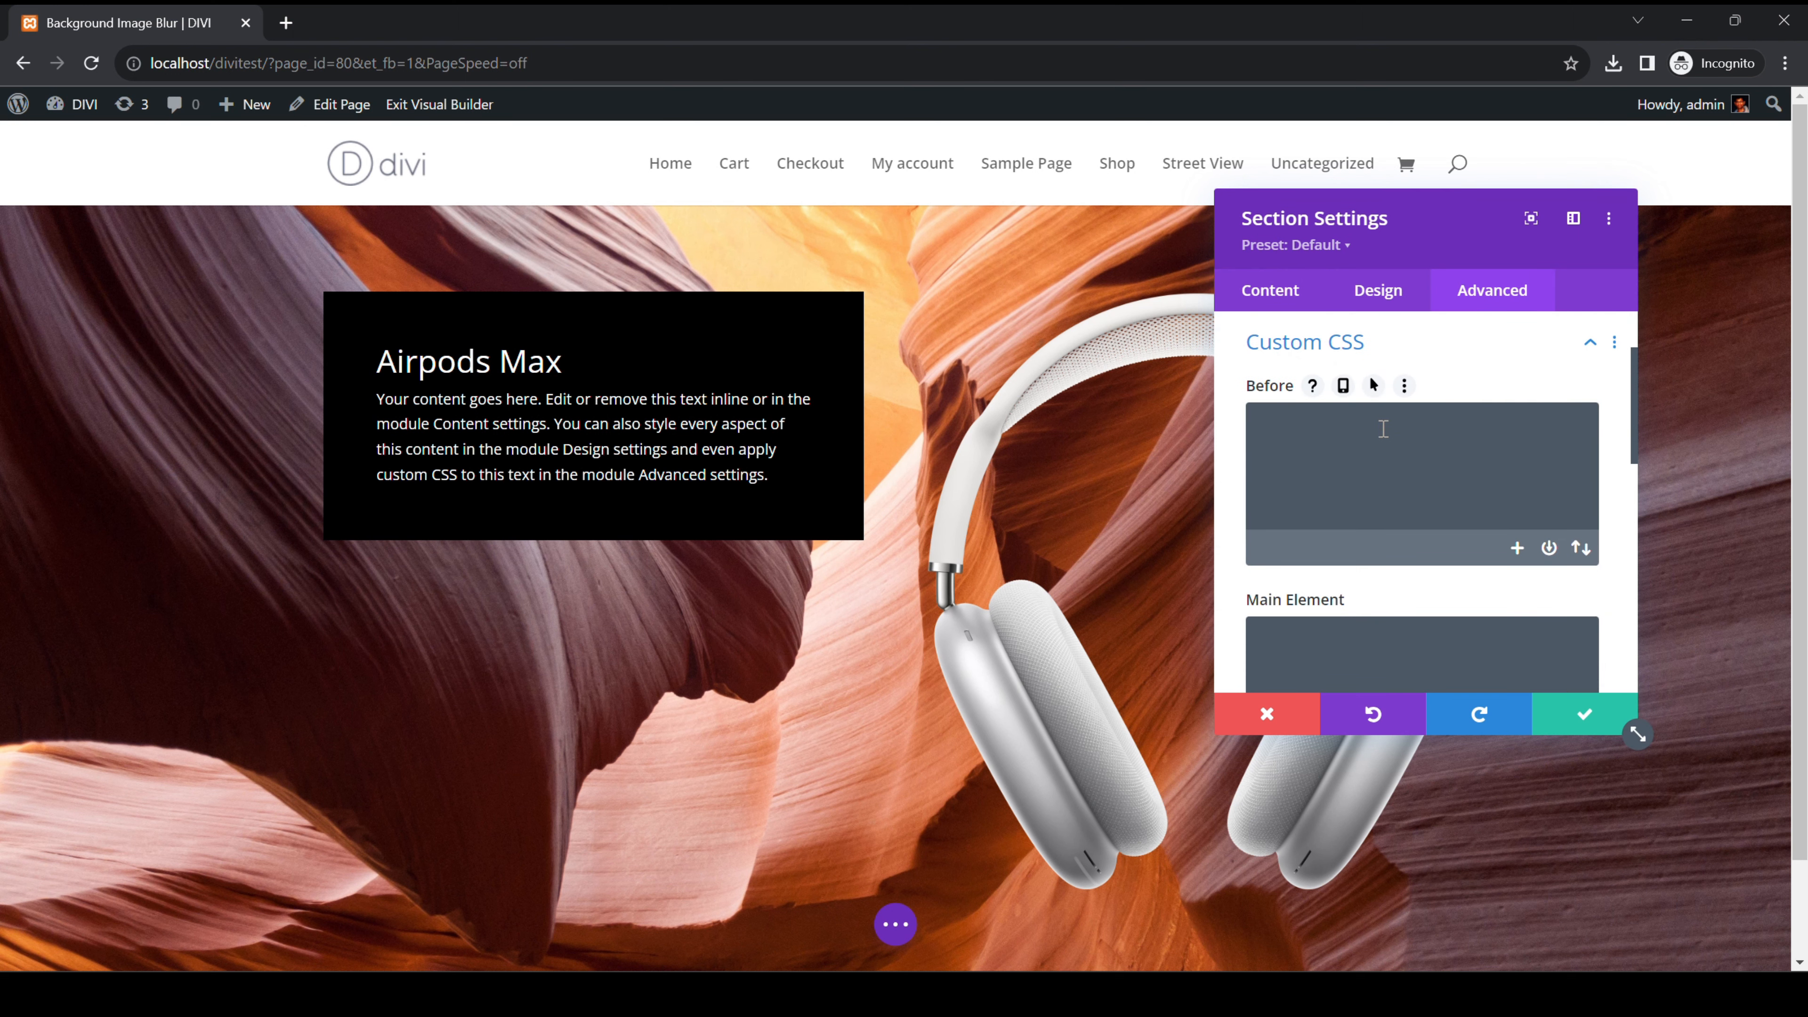
{"action": "type", "text": "content:''; display:block; background:rgba(0,0,0,.2); position:absolute; top:0; right:0; bottom:0; left:0; width:100%; height:100%; backdrop-filter: blur(10px);"}
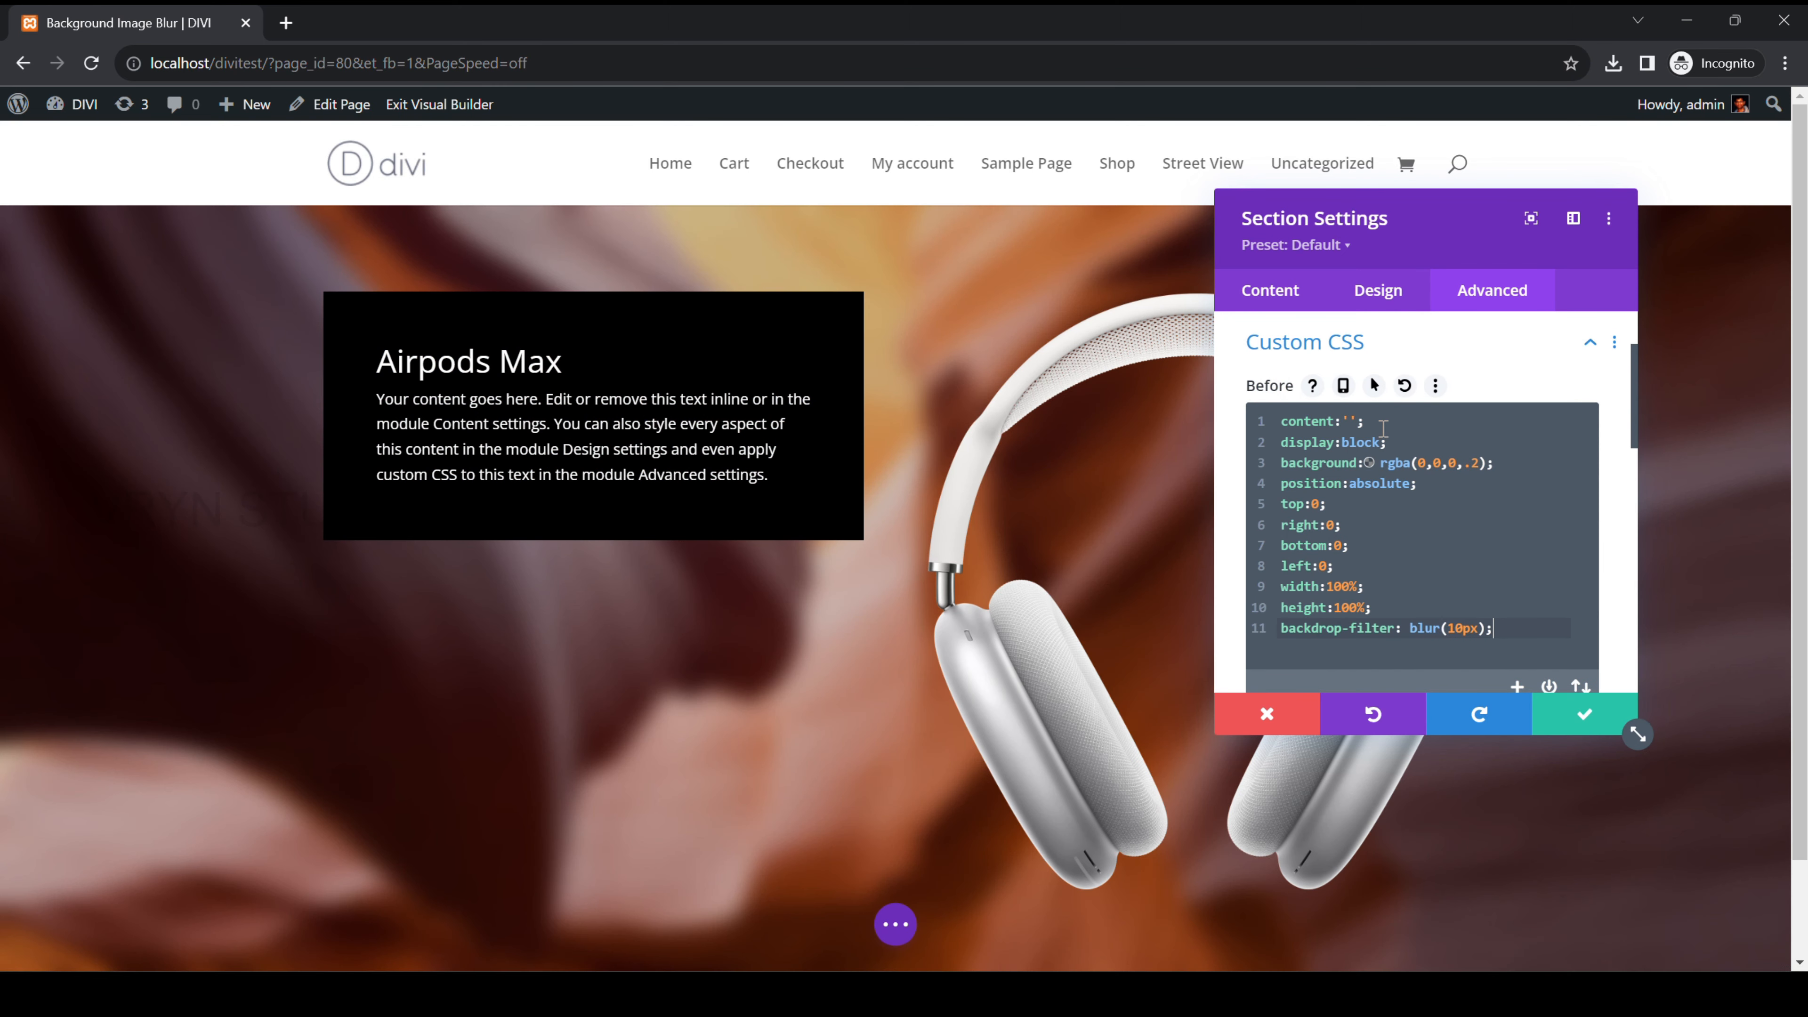
Set the backdrop-filter blur in the section's custom CSS to 20px and save the section settings
{"action": "left_click", "coordinate": [1465, 630]}
{"action": "scroll", "coordinate": [1542, 575], "scroll_direction": "down", "scroll_amount": 3}
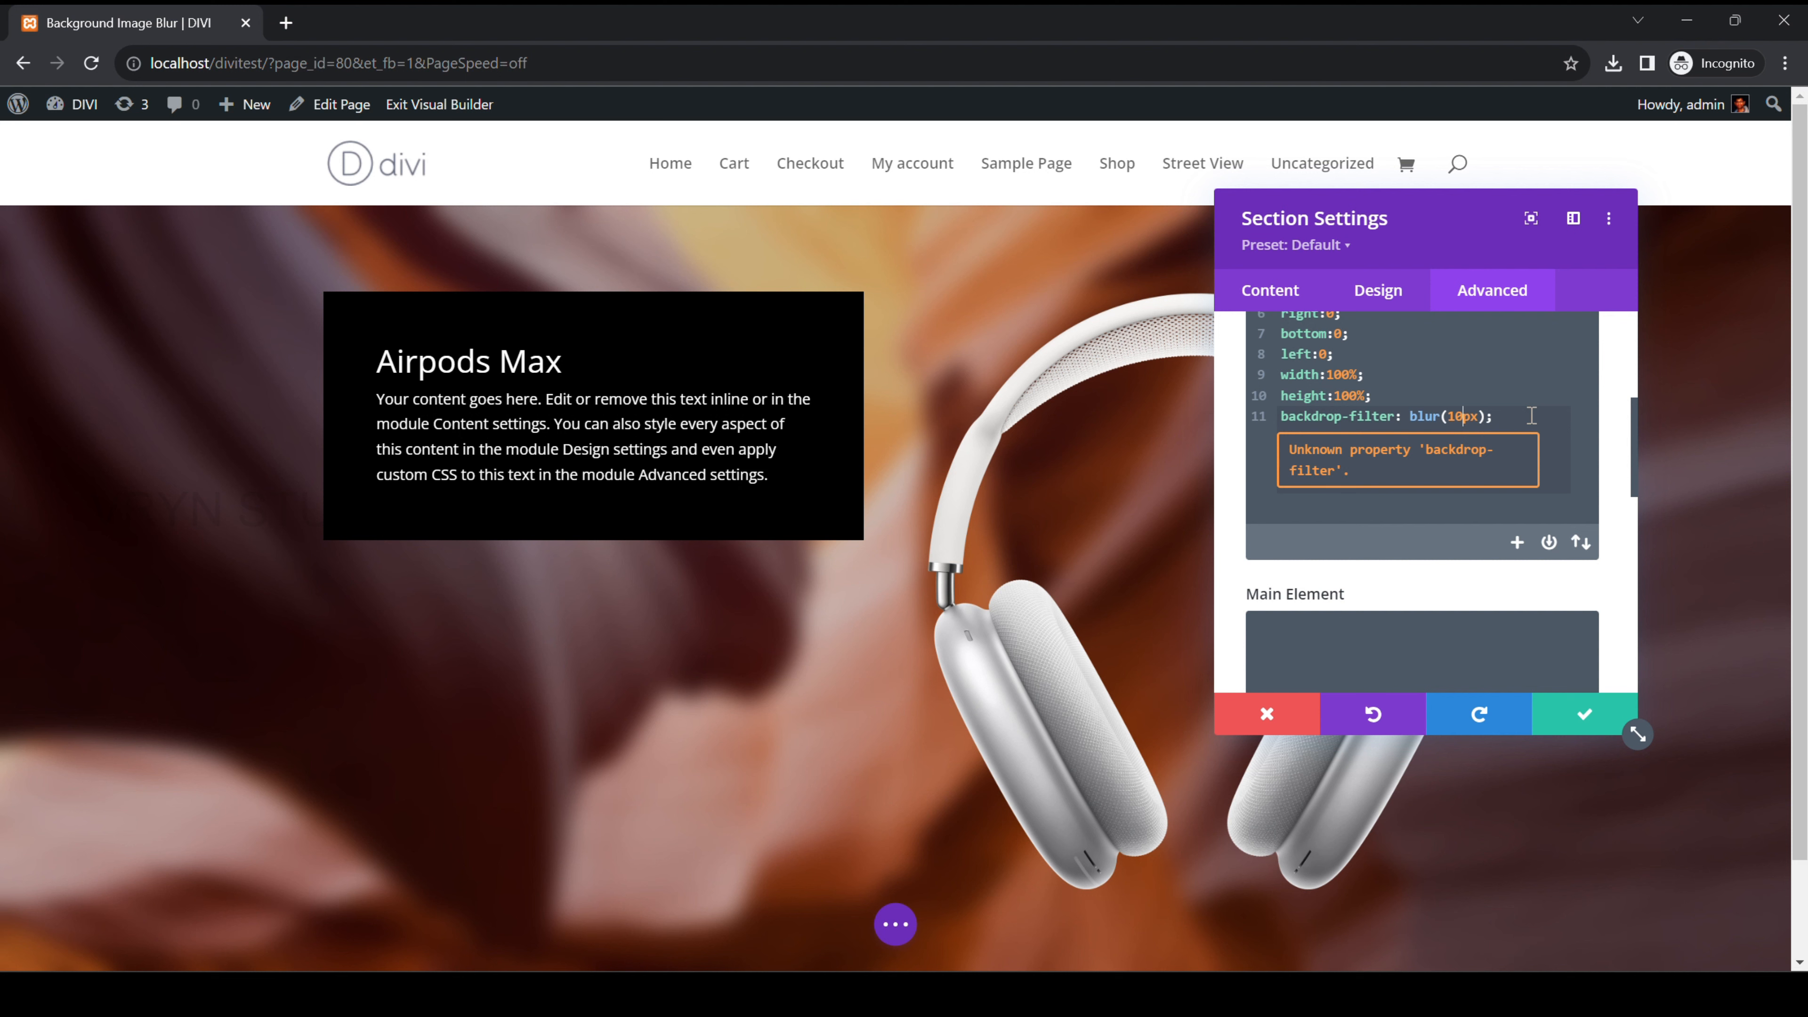
{"action": "key", "text": "BackSpace"}
{"action": "type", "text": "3"}
{"action": "type", "text": "2"}
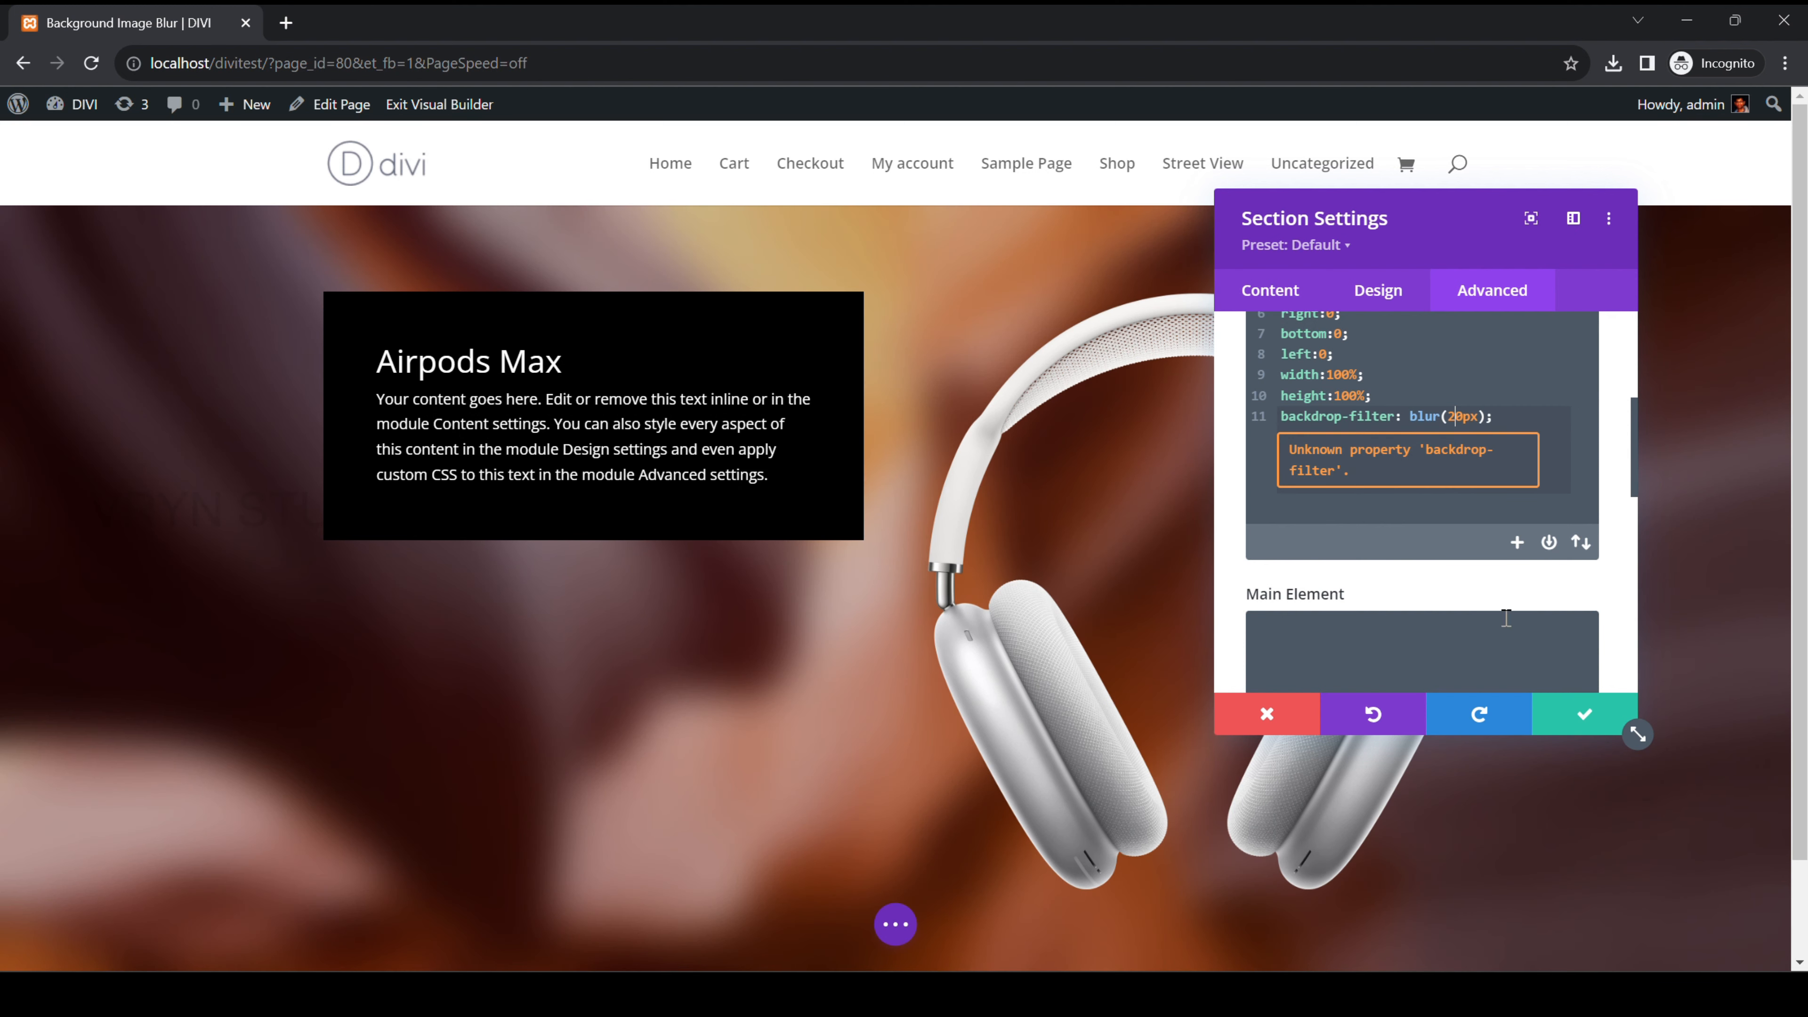
{"action": "left_click", "coordinate": [1559, 714]}
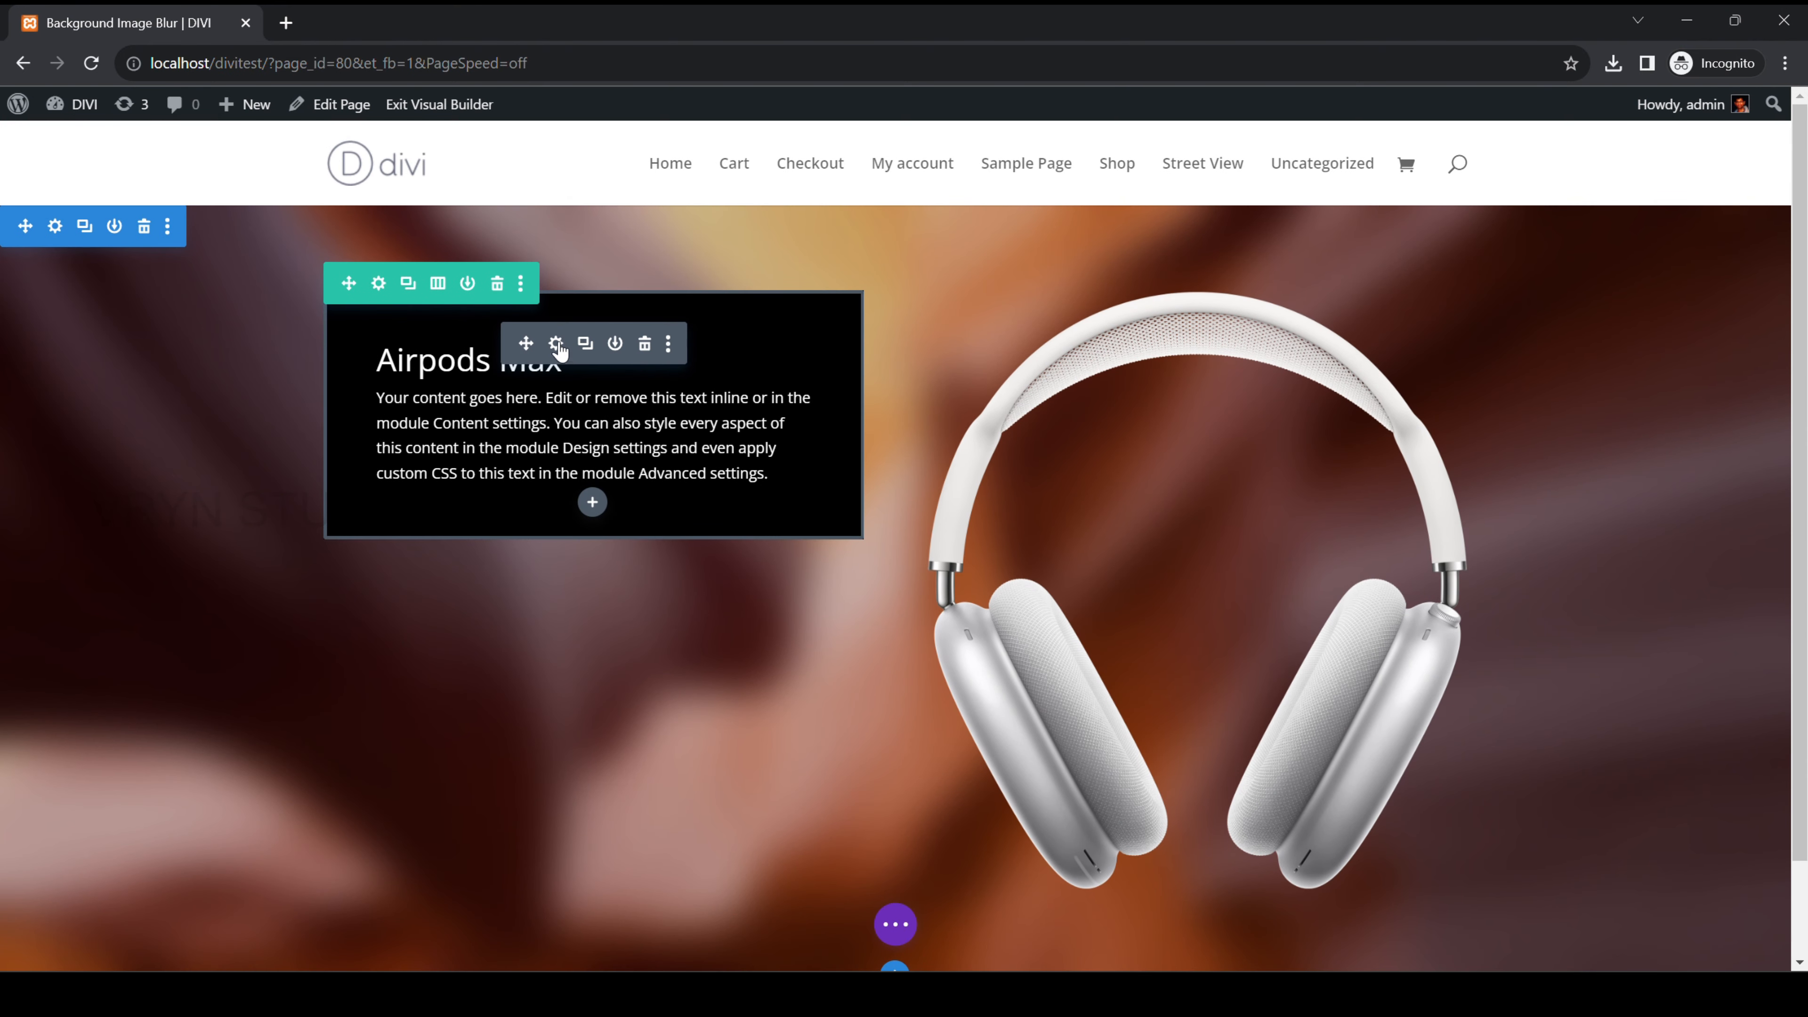
Set the Airpods Max text module's background color to rgba(255,255,255,0.2) and save the module's settings
{"action": "left_click", "coordinate": [556, 343]}
{"action": "scroll", "coordinate": [1396, 612], "scroll_direction": "down", "scroll_amount": 6}
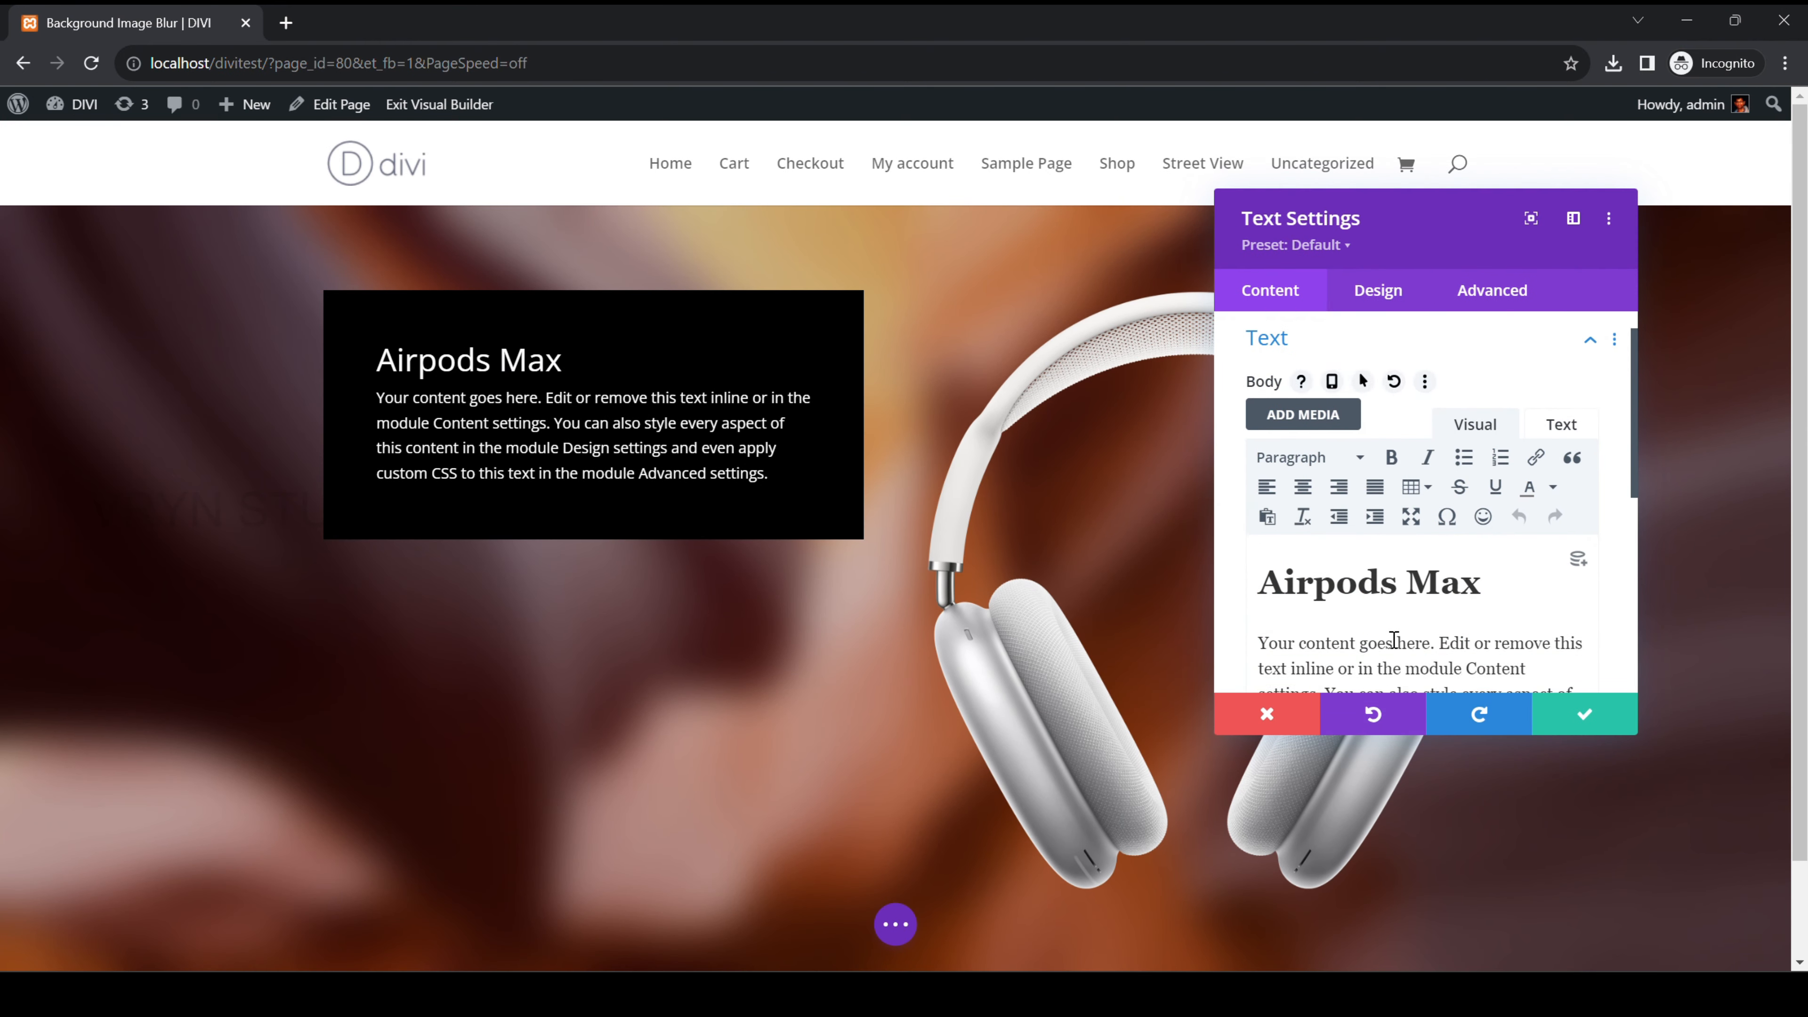
{"action": "left_click", "coordinate": [1401, 538]}
{"action": "scroll", "coordinate": [1392, 513], "scroll_direction": "up", "scroll_amount": 3}
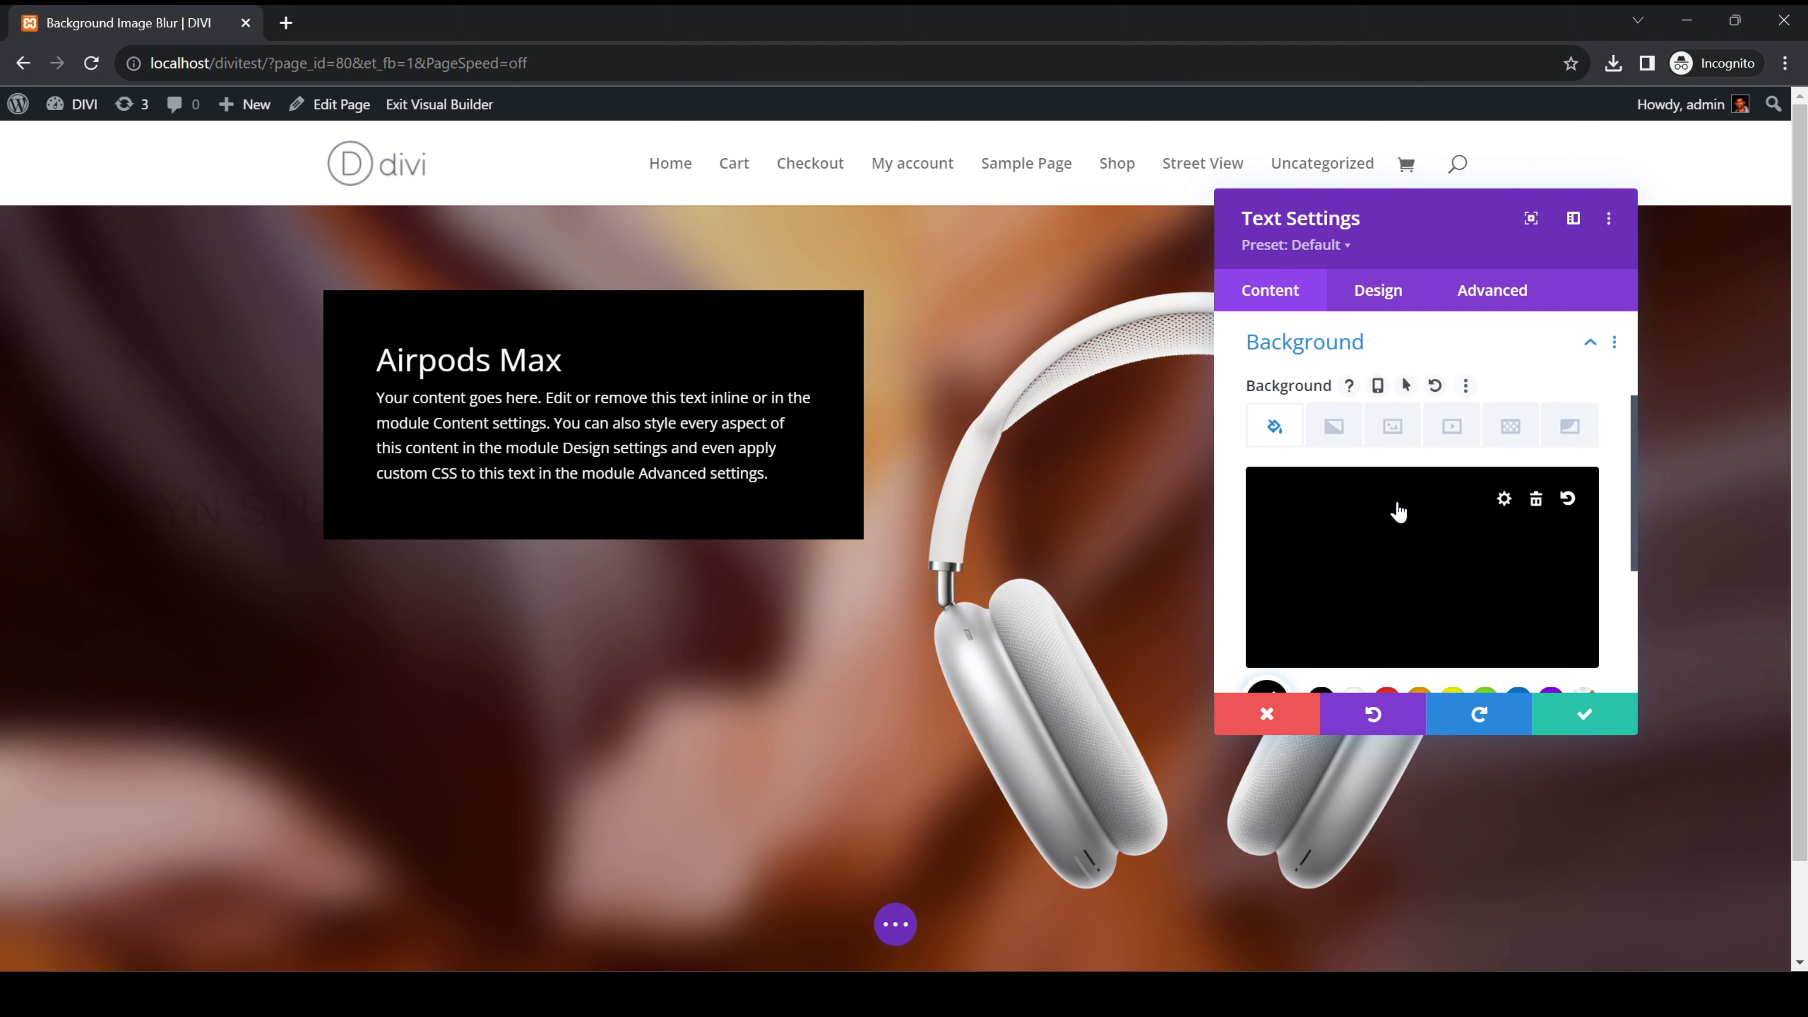
{"action": "scroll", "coordinate": [1365, 517], "scroll_direction": "down", "scroll_amount": 3}
{"action": "left_click", "coordinate": [1269, 492]}
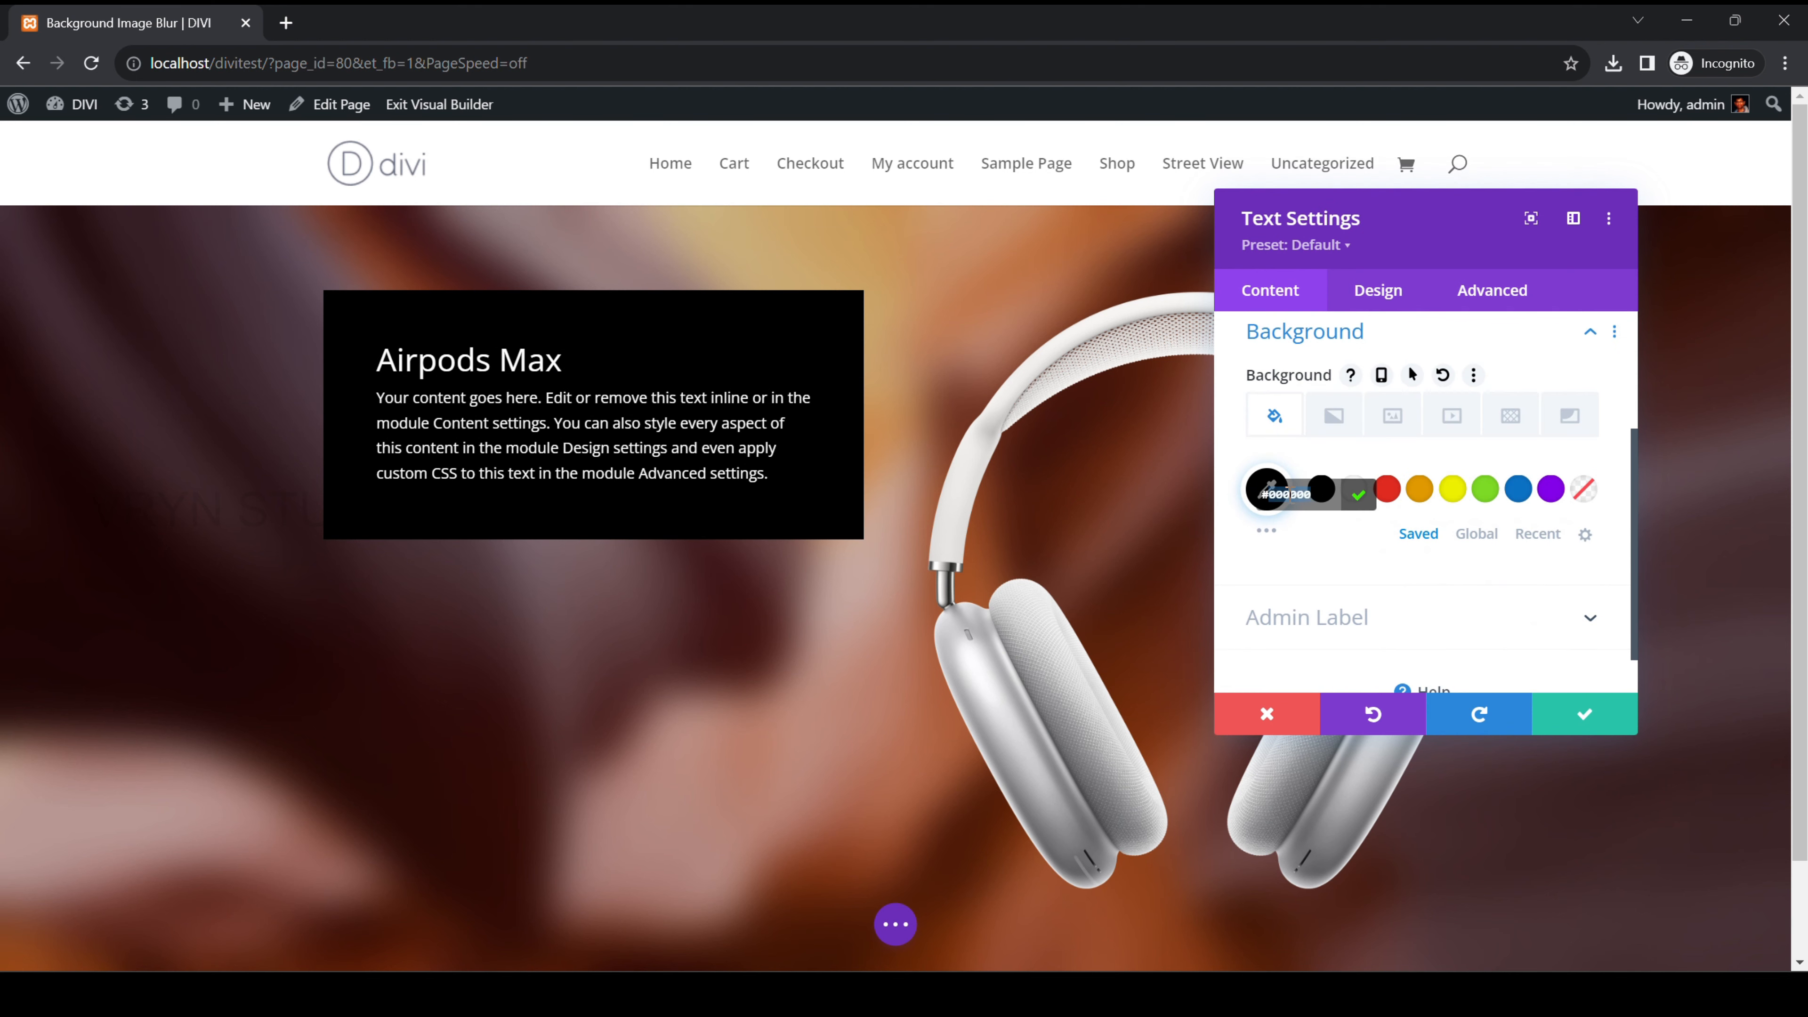
{"action": "key", "text": "BackSpace"}
{"action": "type", "text": "rgba(255,255,255,0.2)"}
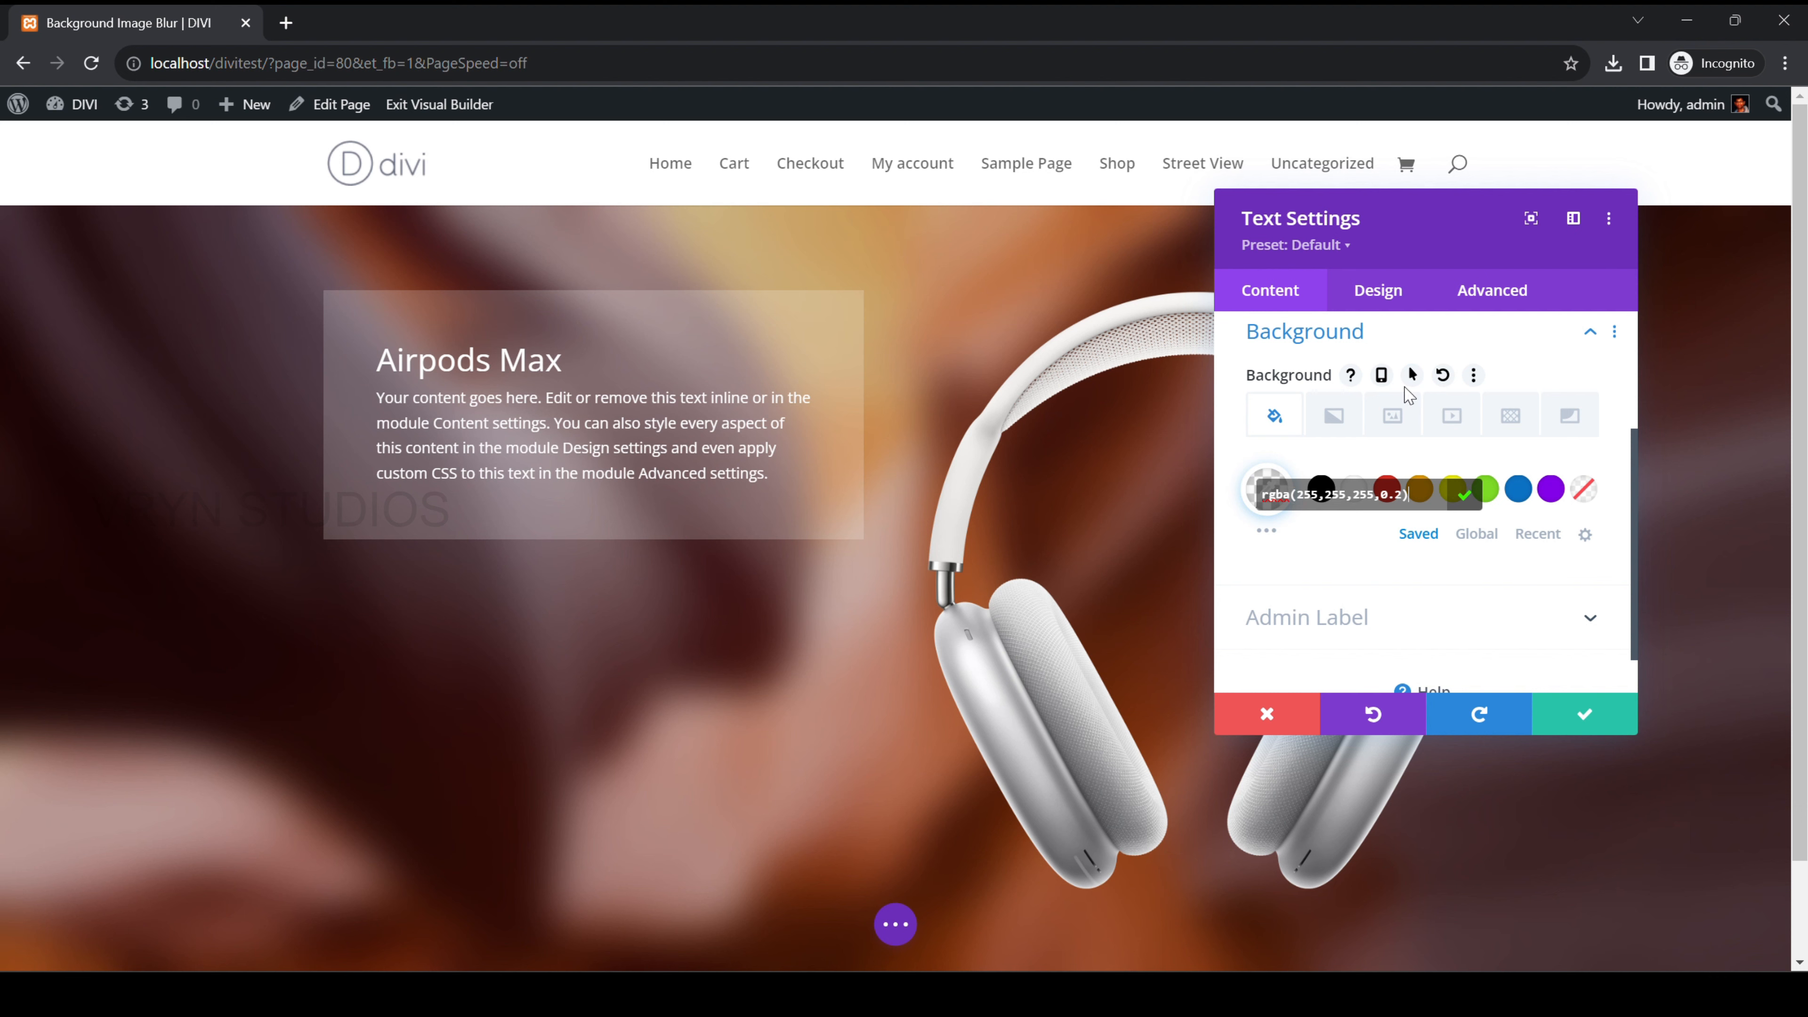
{"action": "left_click", "coordinate": [1573, 721]}
{"action": "left_click", "coordinate": [1573, 721]}
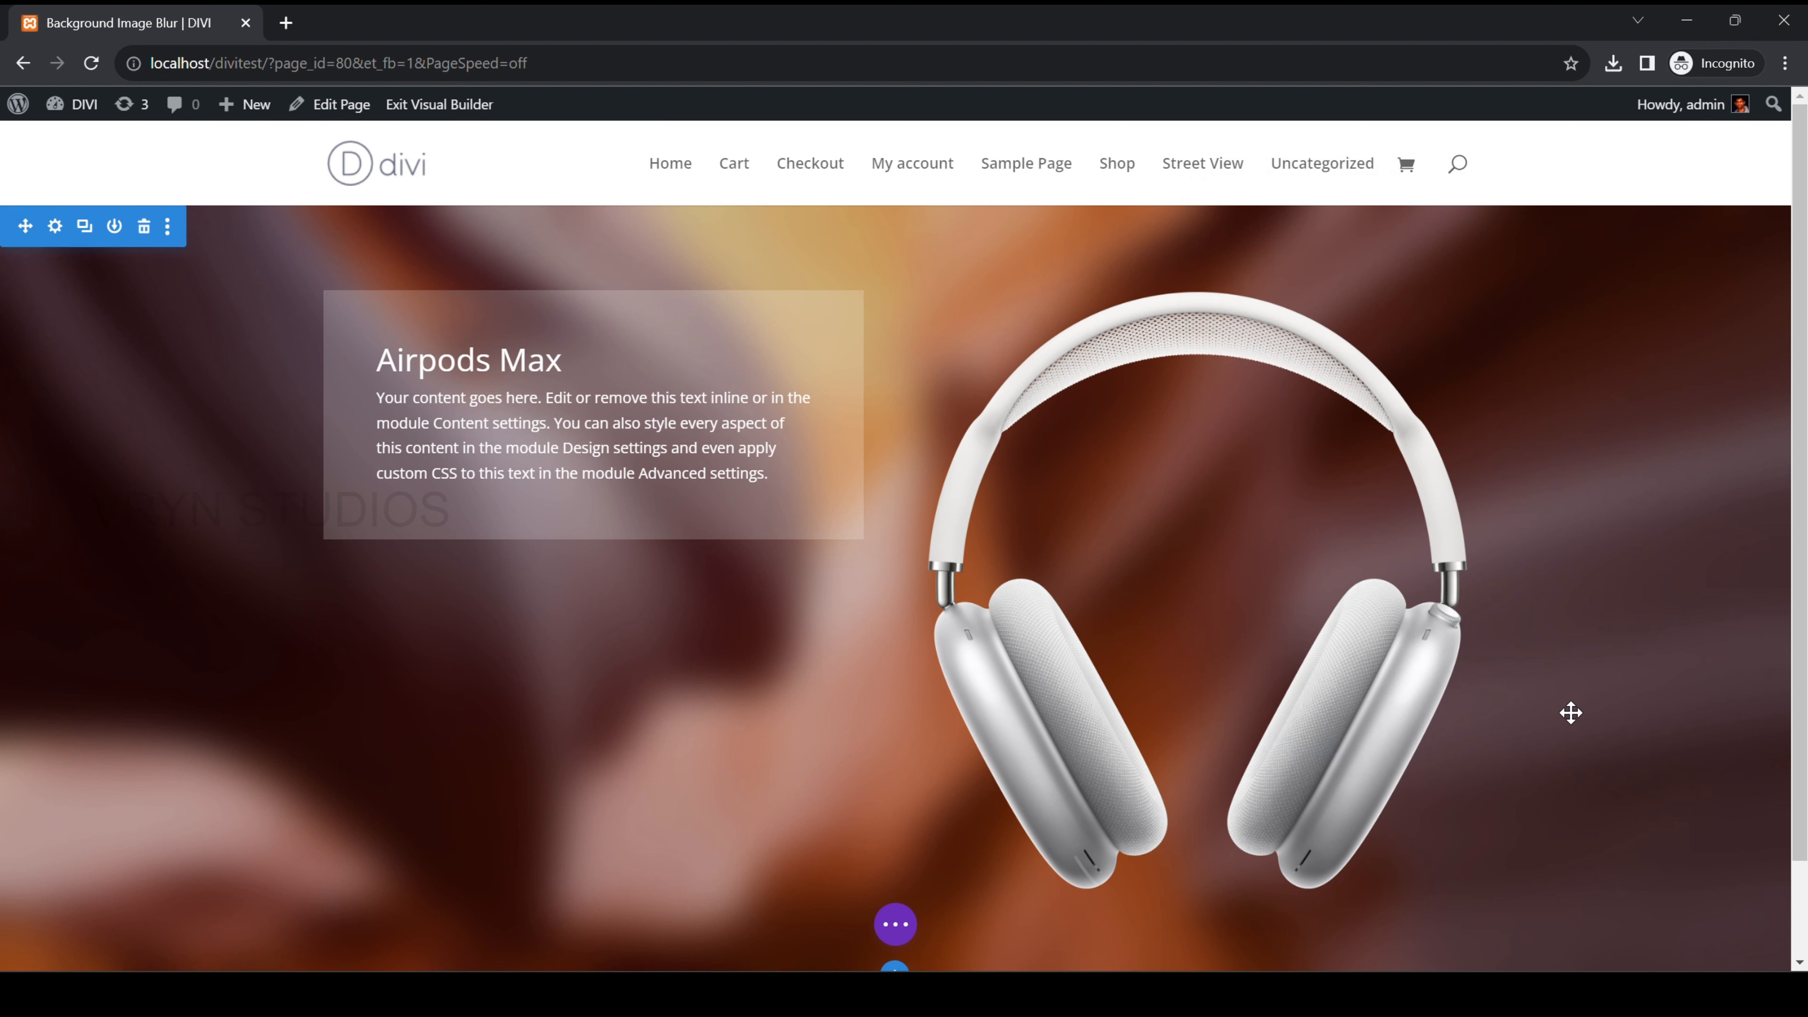
Publish the page and exit the Visual Builder to check the live page
{"action": "left_click", "coordinate": [897, 926]}
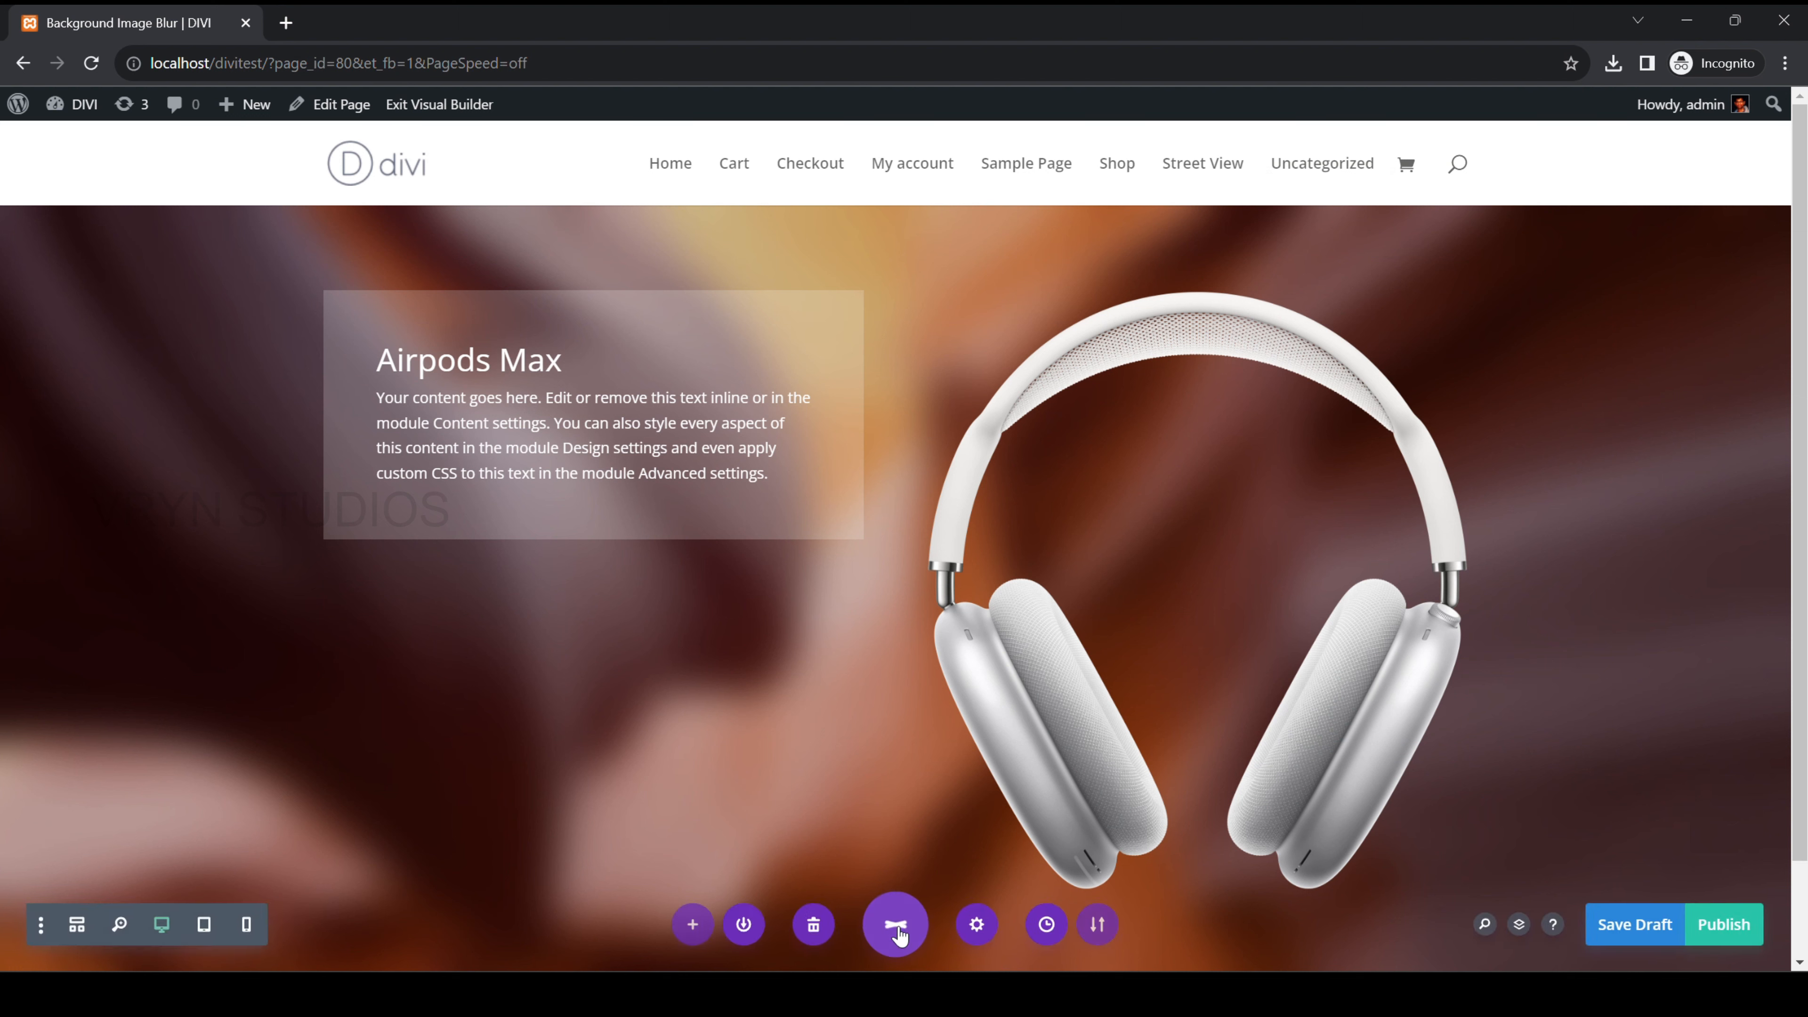
{"action": "left_click", "coordinate": [1723, 925]}
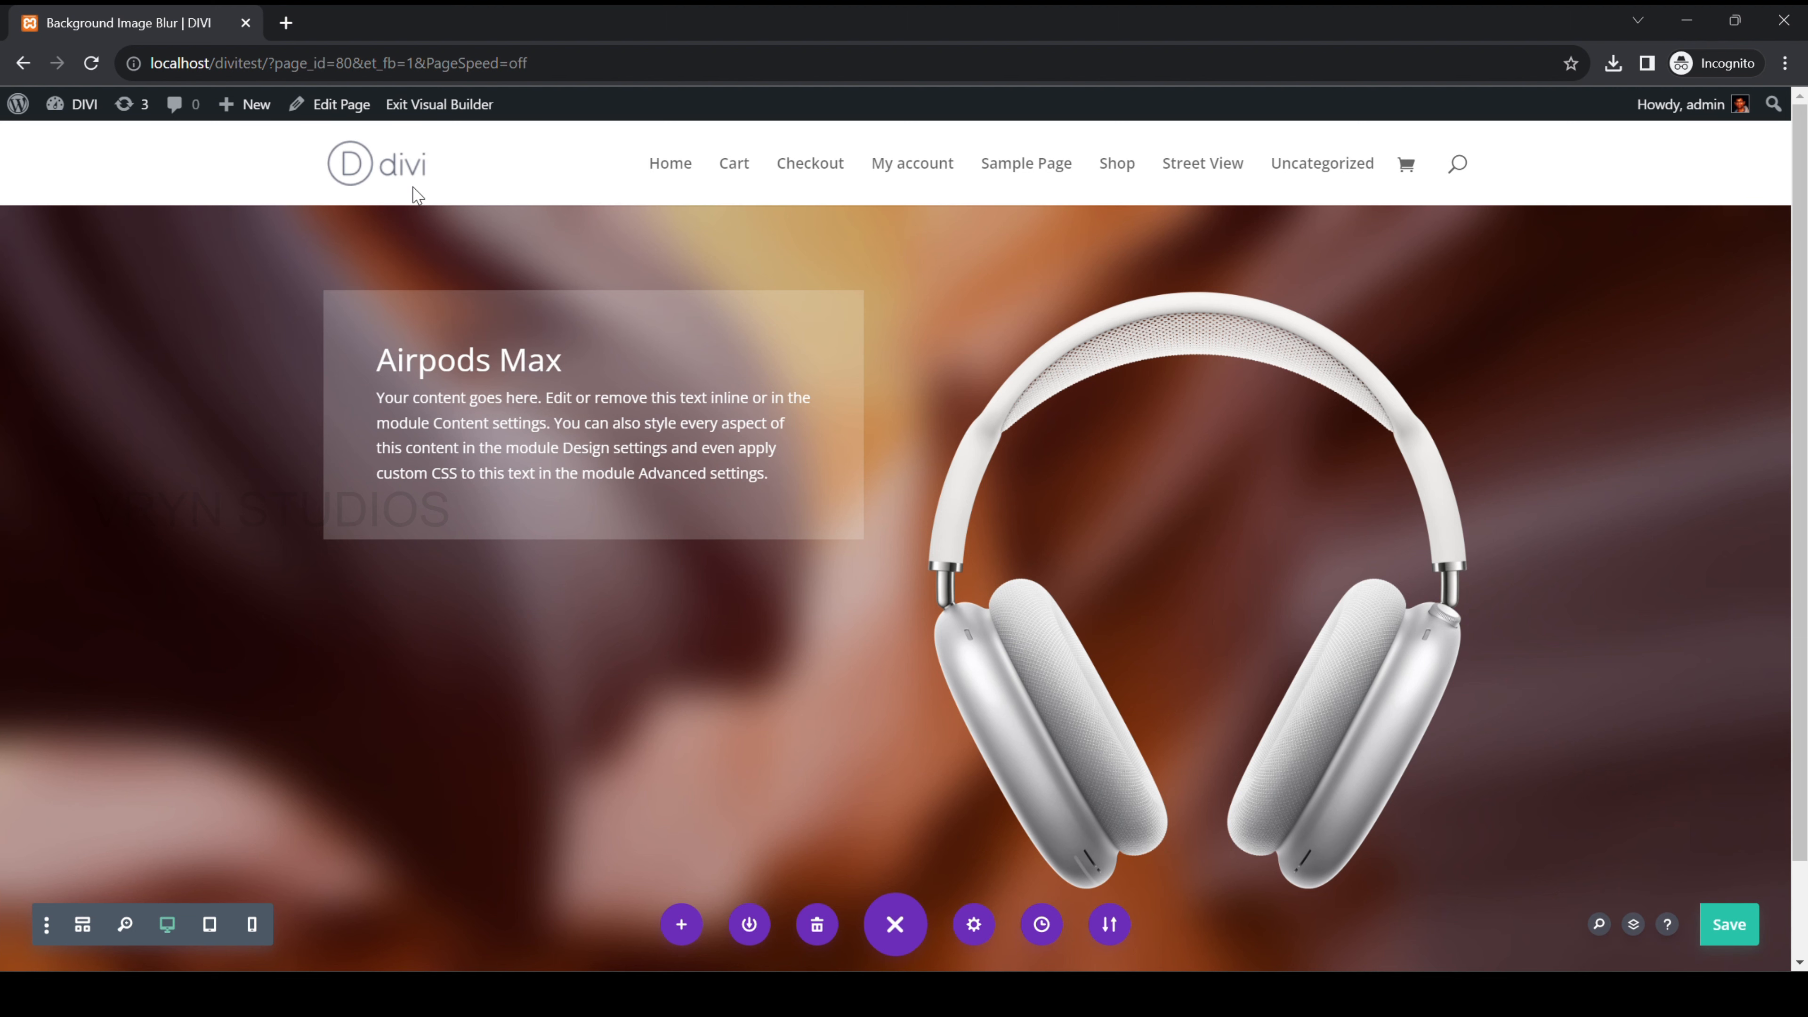
{"action": "left_click", "coordinate": [459, 107]}
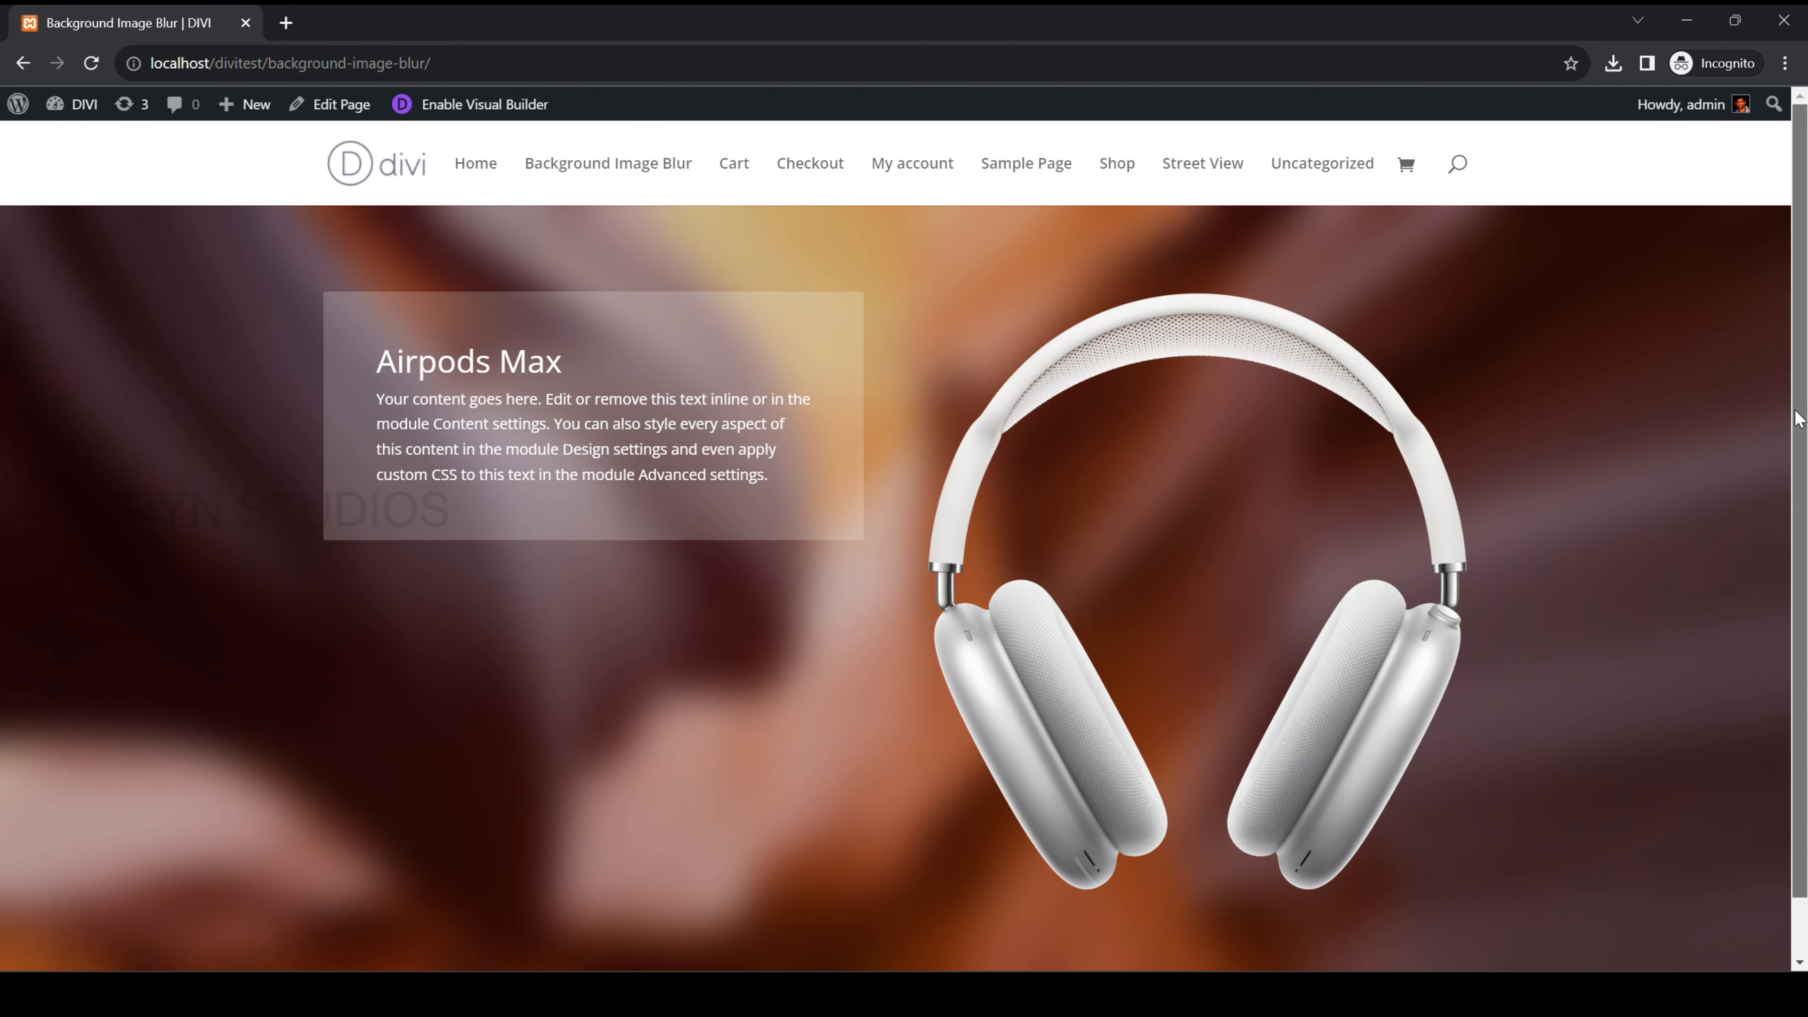
{"action": "scroll", "coordinate": [1790, 513], "scroll_direction": "down", "scroll_amount": 2}
{"action": "scroll", "coordinate": [1798, 356], "scroll_direction": "up", "scroll_amount": 2}
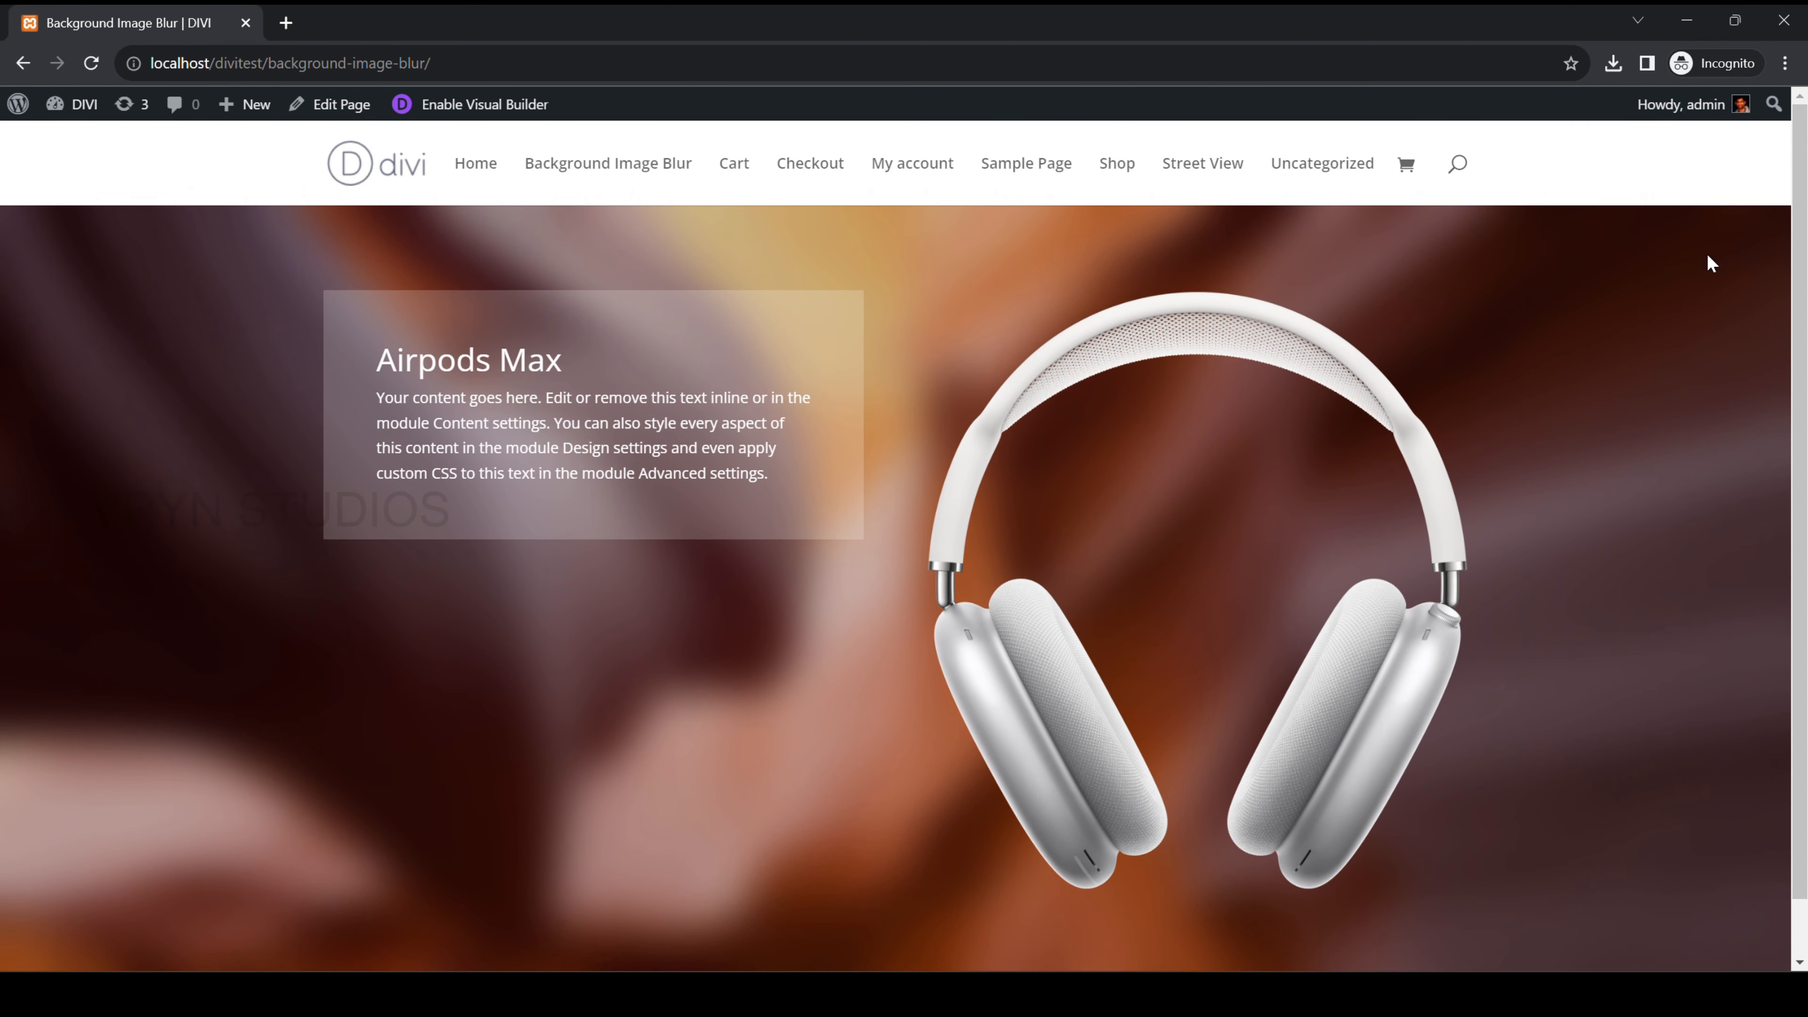